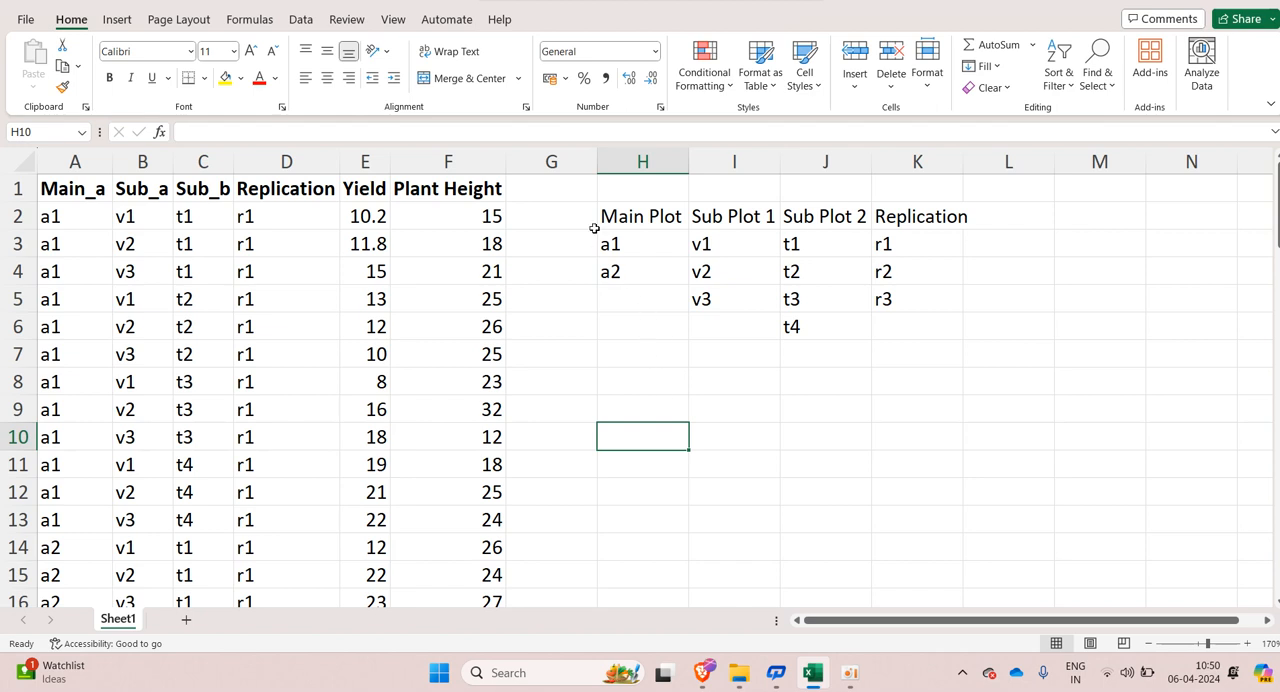
Step: Examine the factor summary beside the data: the levels listed for Main Plot, Sub Plot 1, Sub Plot 2 and Replication
click(624, 219)
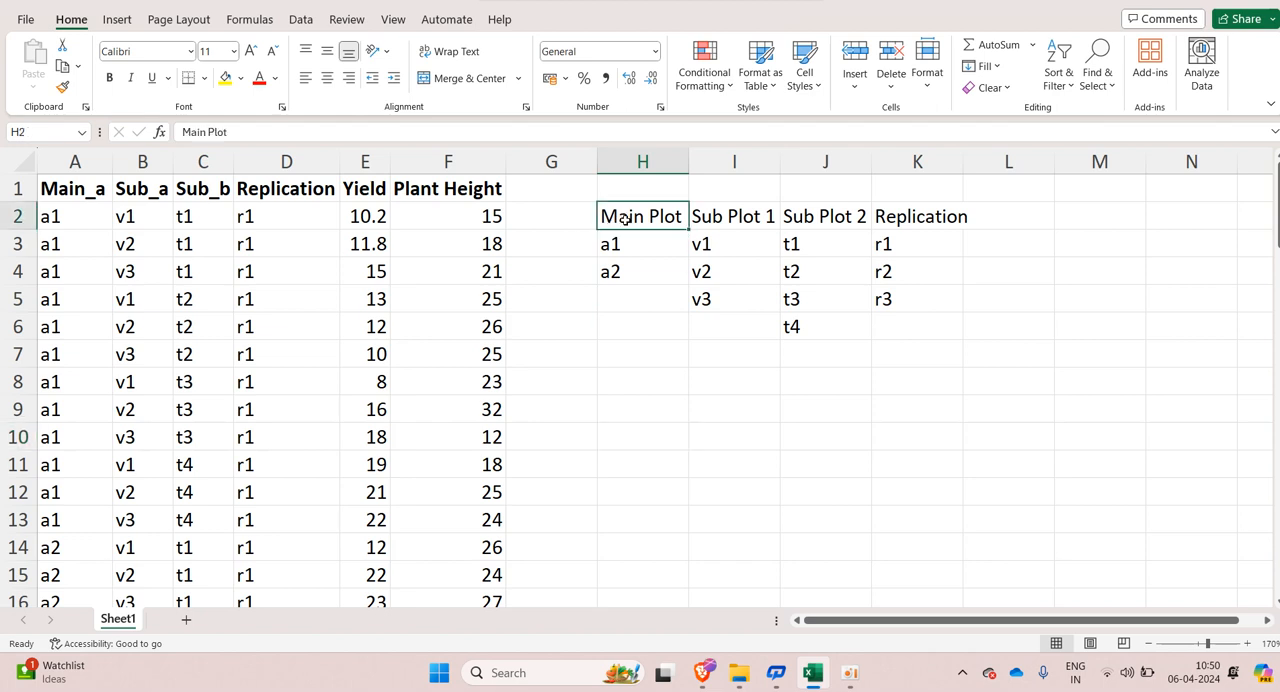
click(618, 242)
click(628, 285)
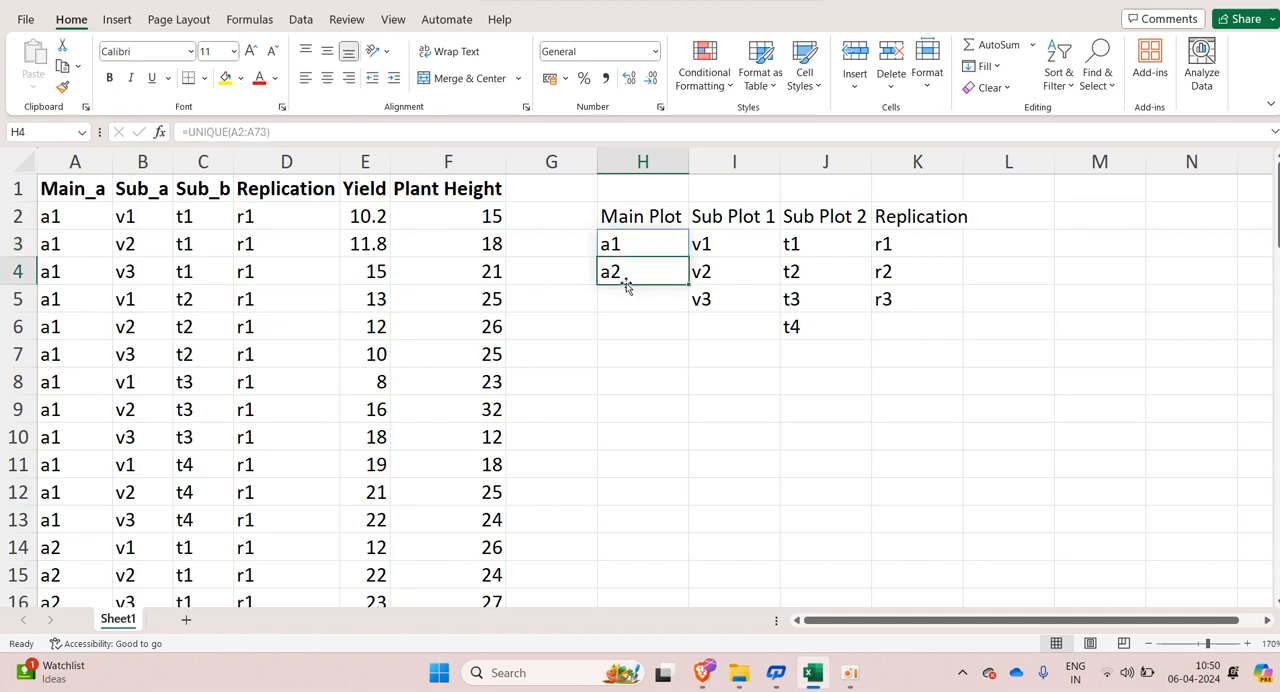
click(744, 216)
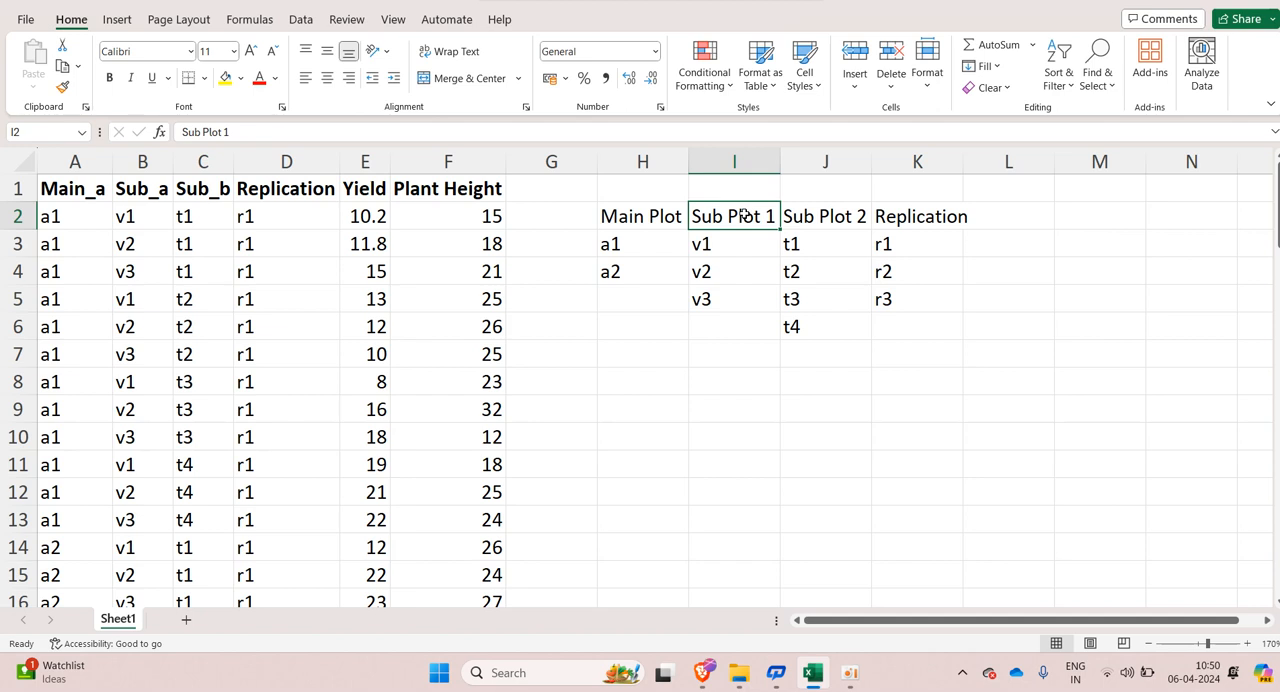
click(840, 214)
click(746, 218)
click(808, 220)
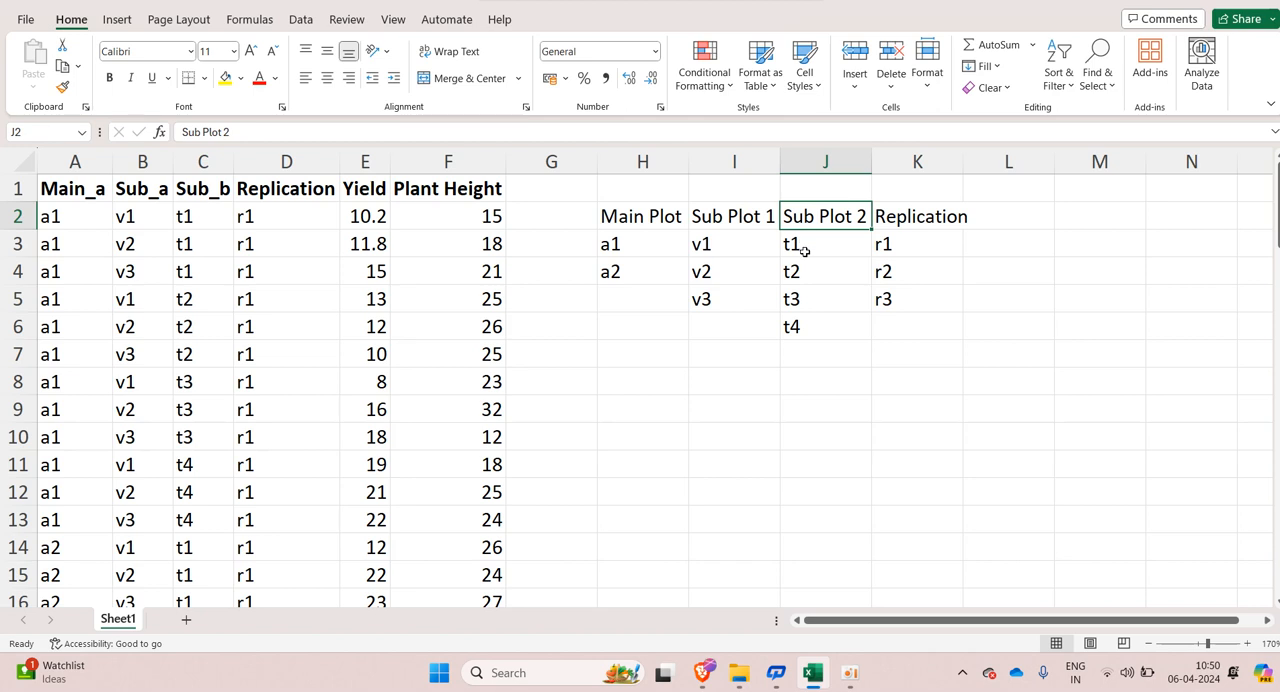
click(897, 224)
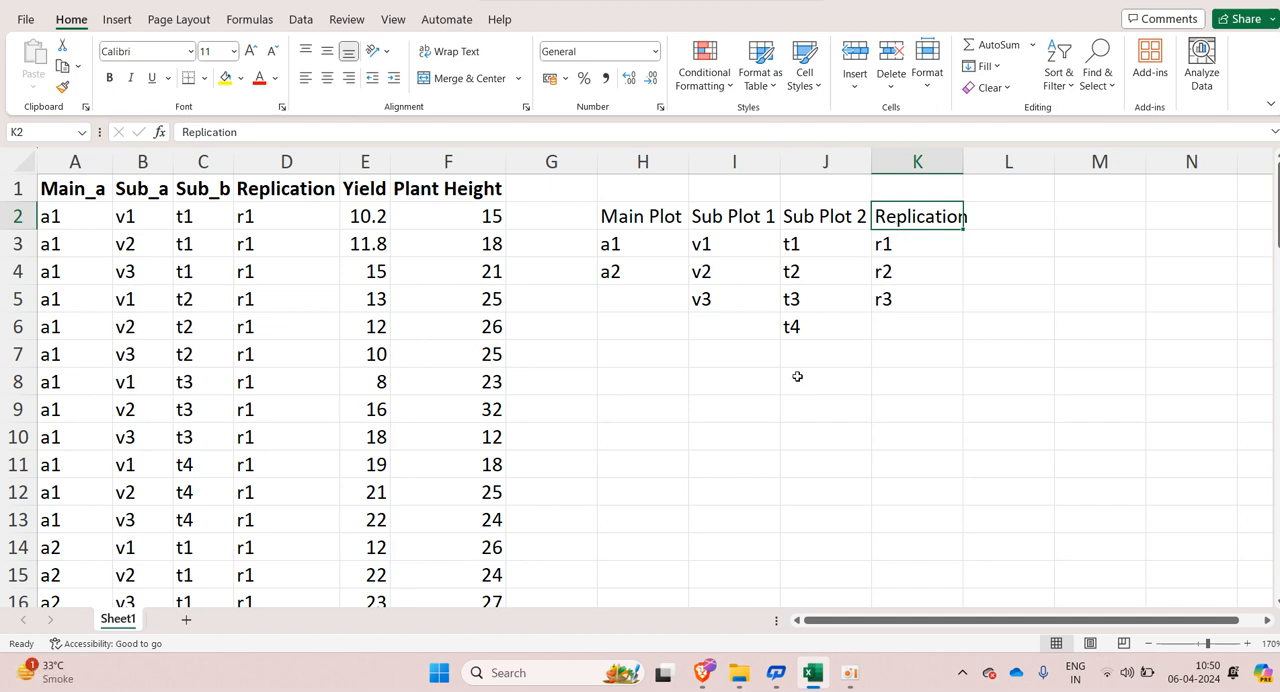
click(903, 244)
click(897, 272)
click(901, 299)
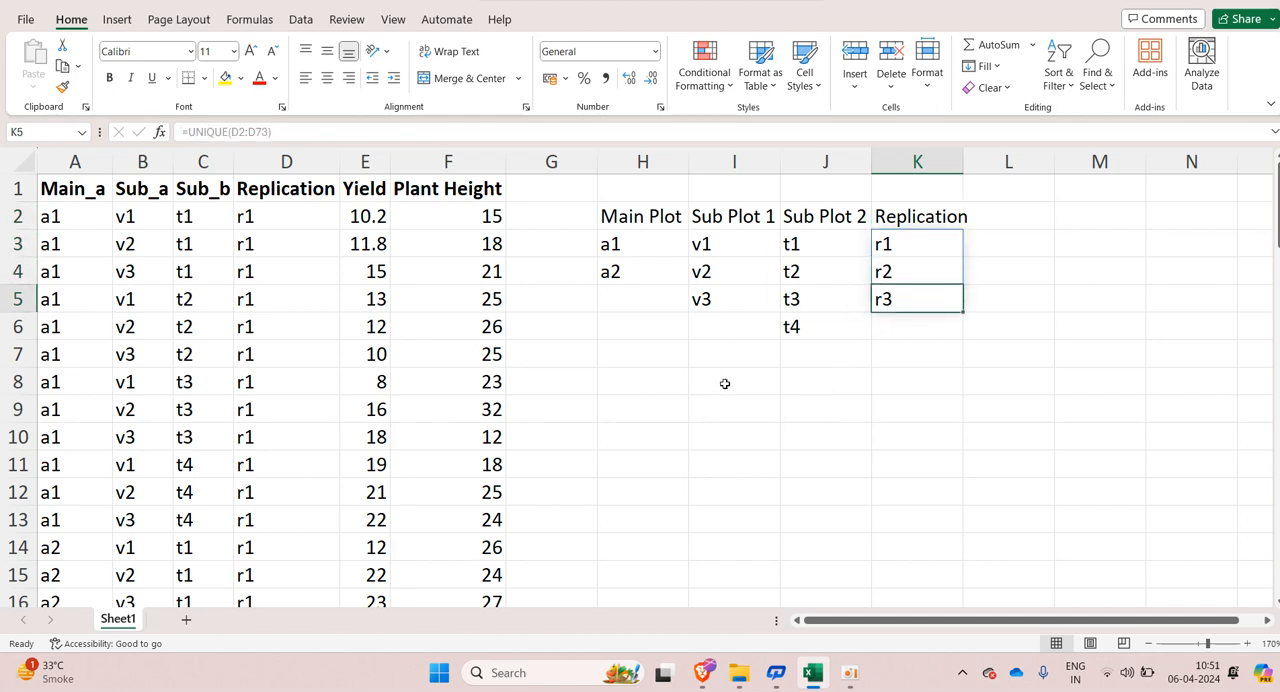
Step: Review the dataset's column headings in row 1, from Main_a through Replication, Yield and Plant Height
click(1250, 644)
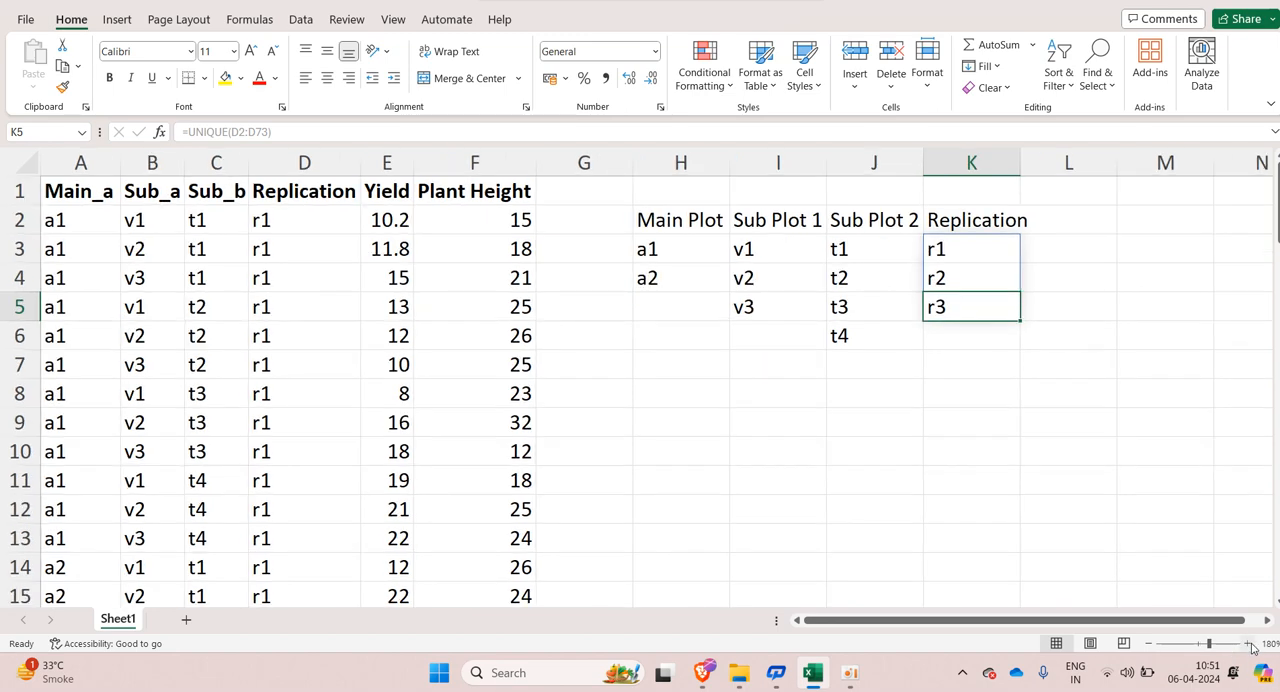
click(1250, 644)
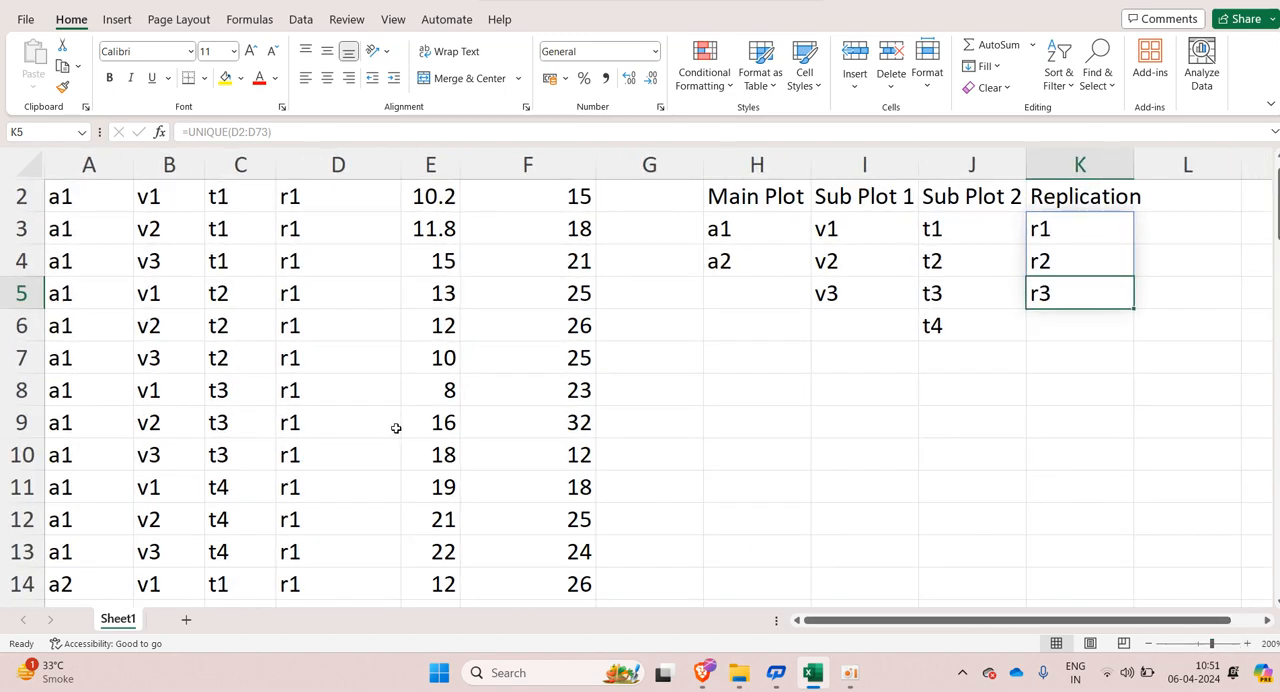
scroll(396, 428, up, 1)
click(100, 198)
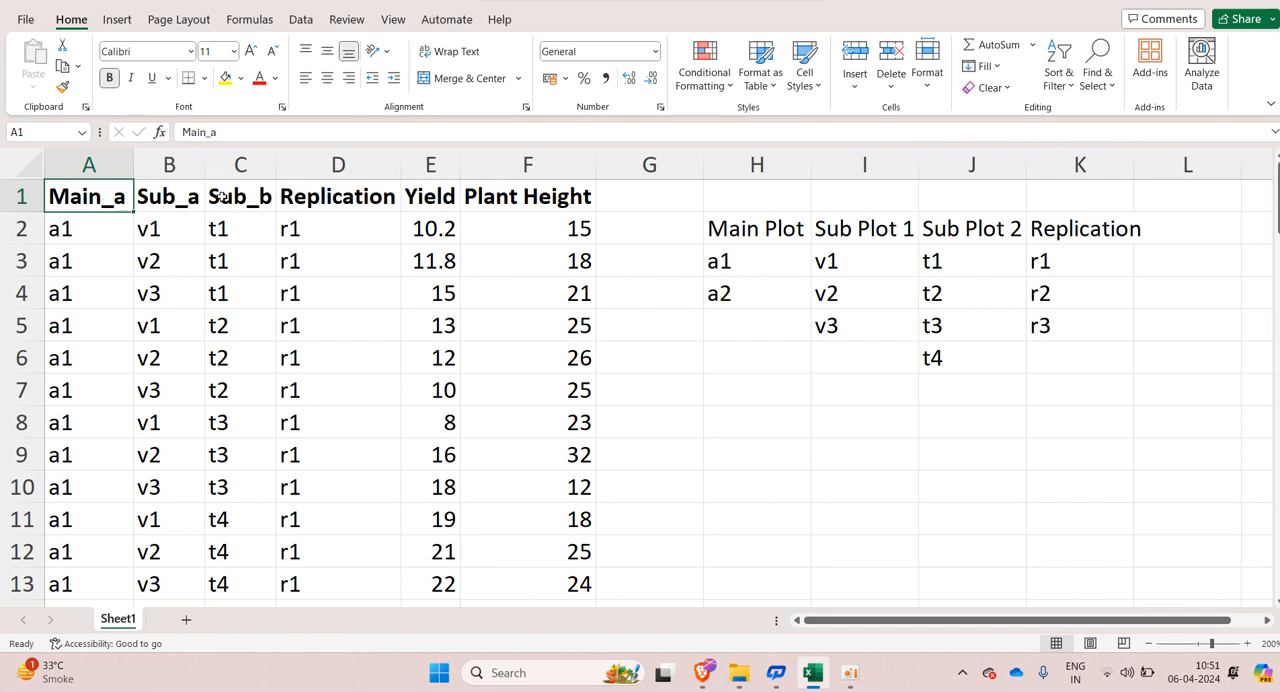
click(168, 196)
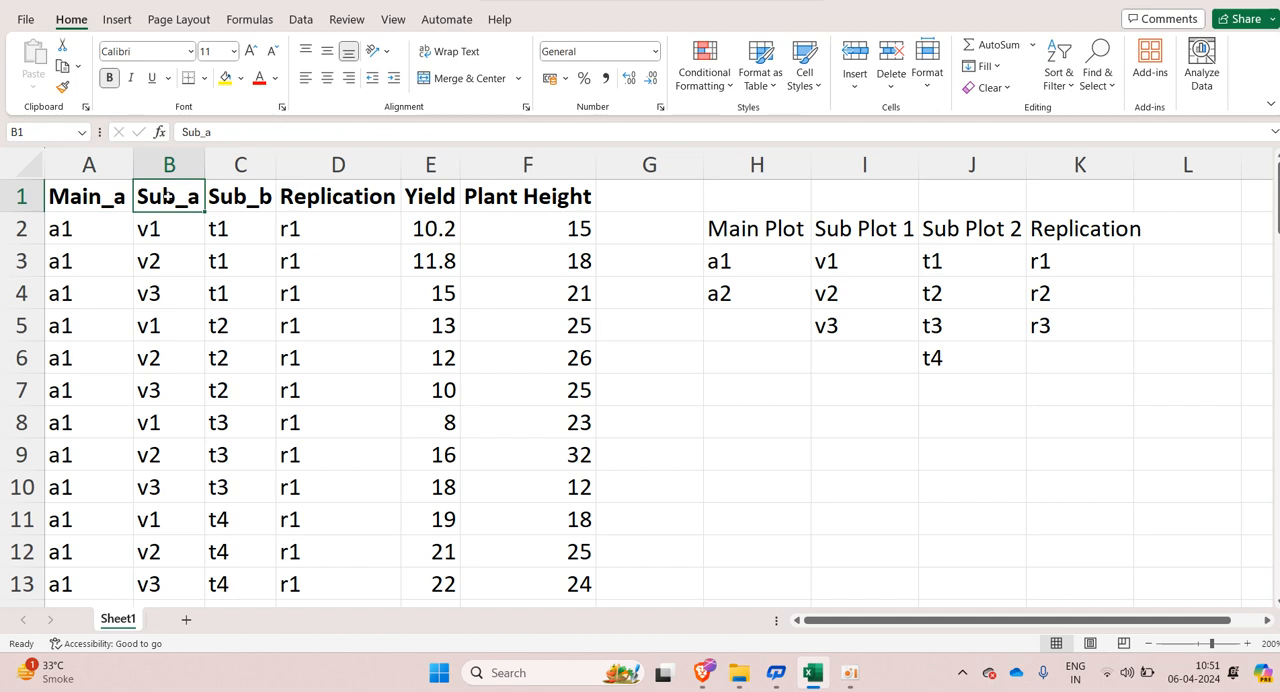
click(256, 203)
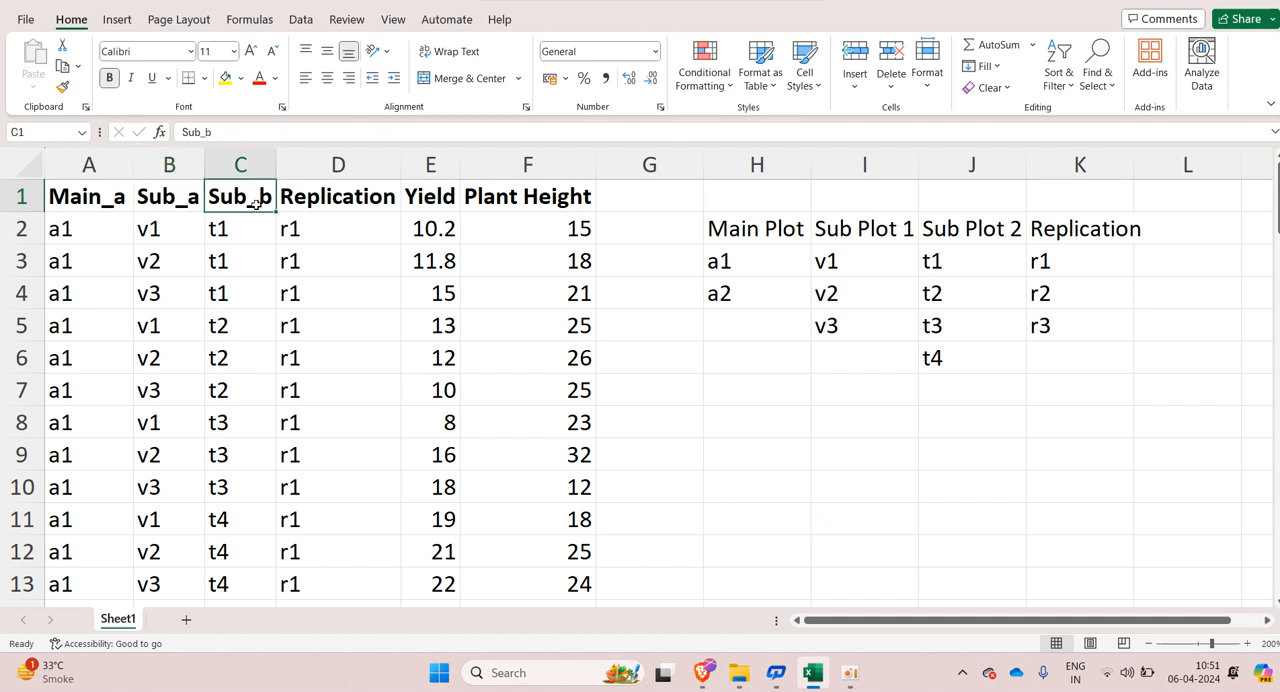
click(371, 202)
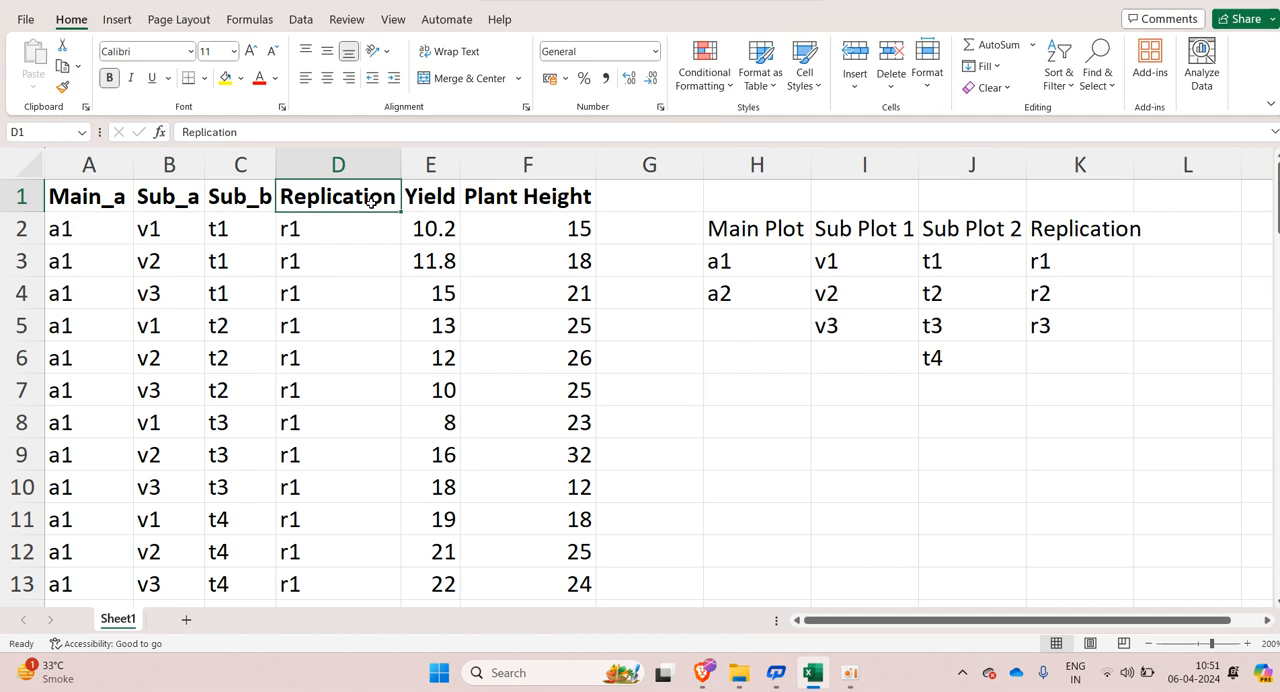
click(454, 204)
click(530, 206)
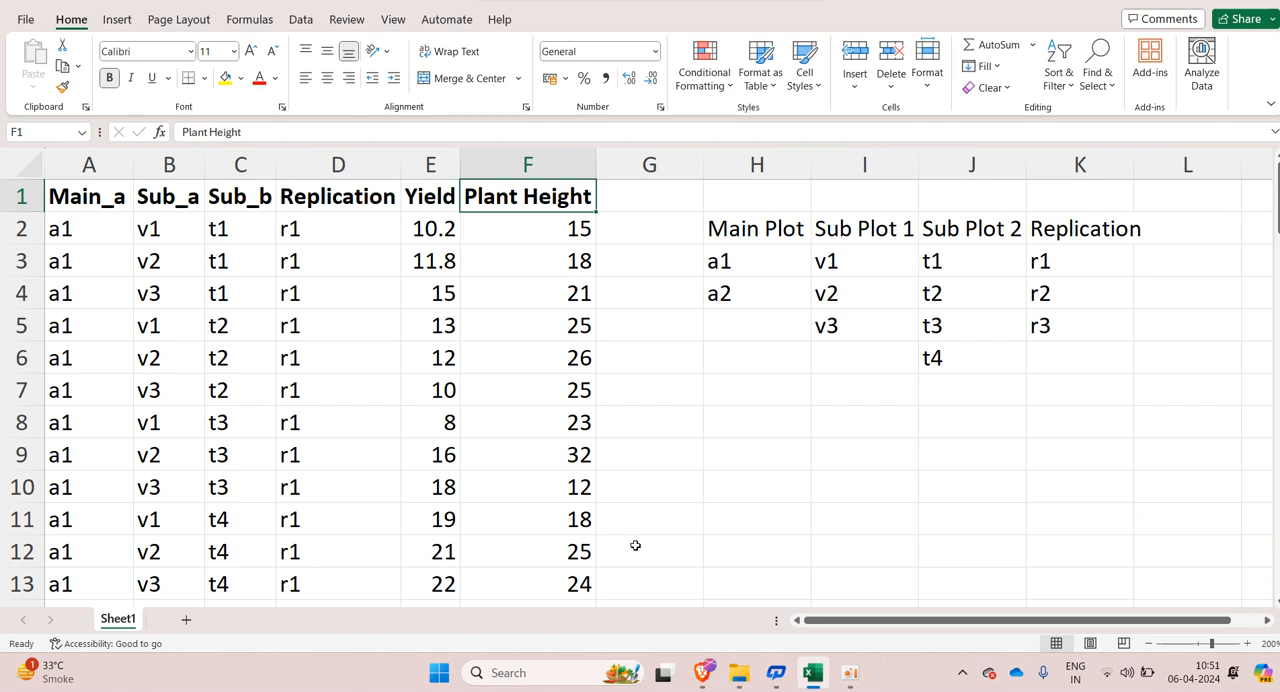
Step: Switch to the Brave browser and bring up the agrianalyze.com home page
click(704, 673)
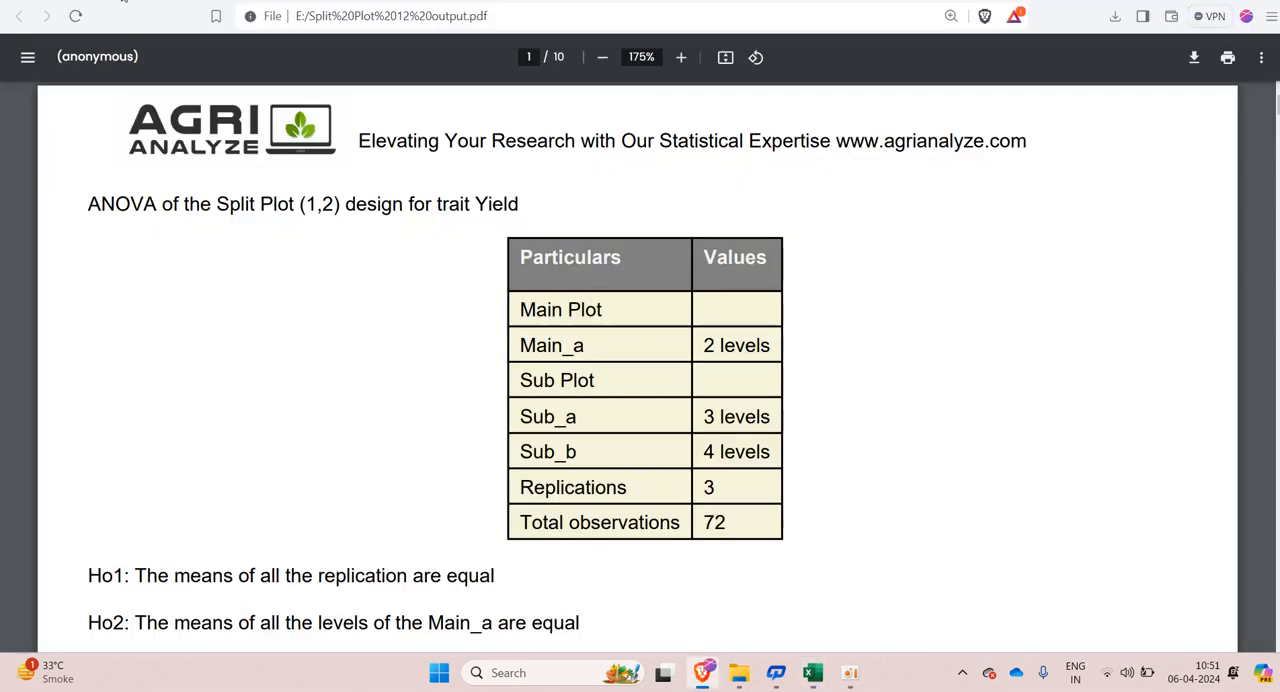
click(130, 1)
click(158, 89)
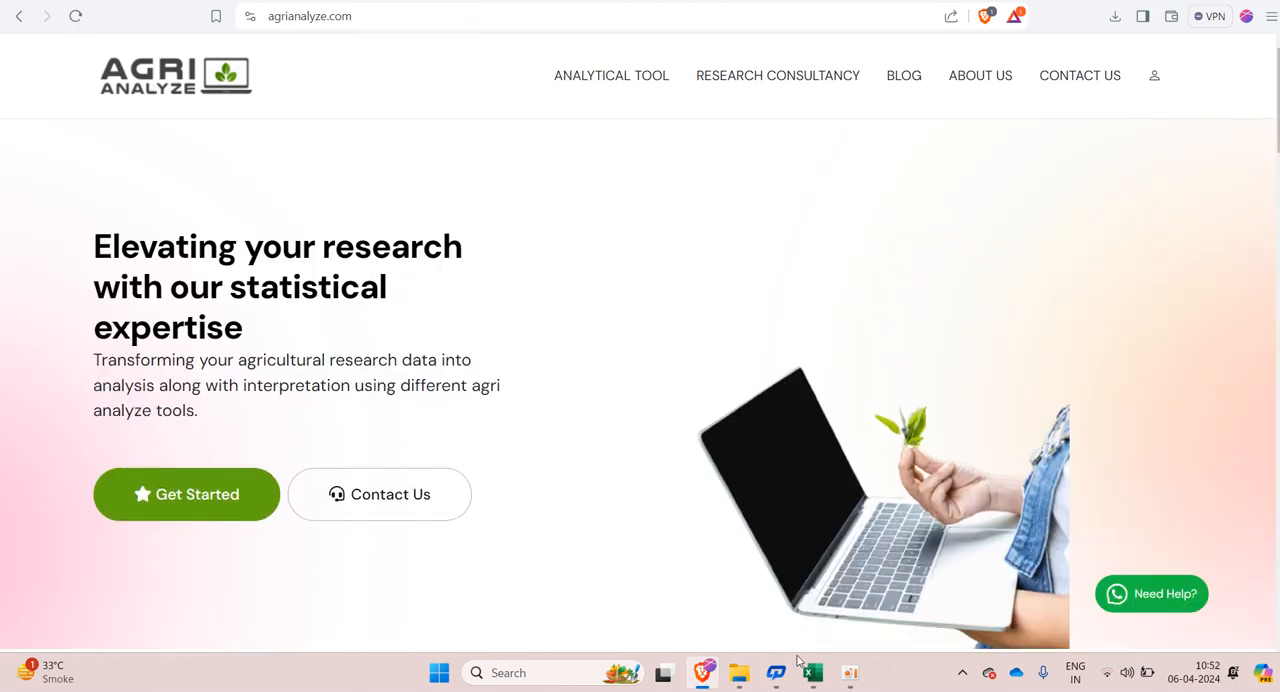
click(813, 672)
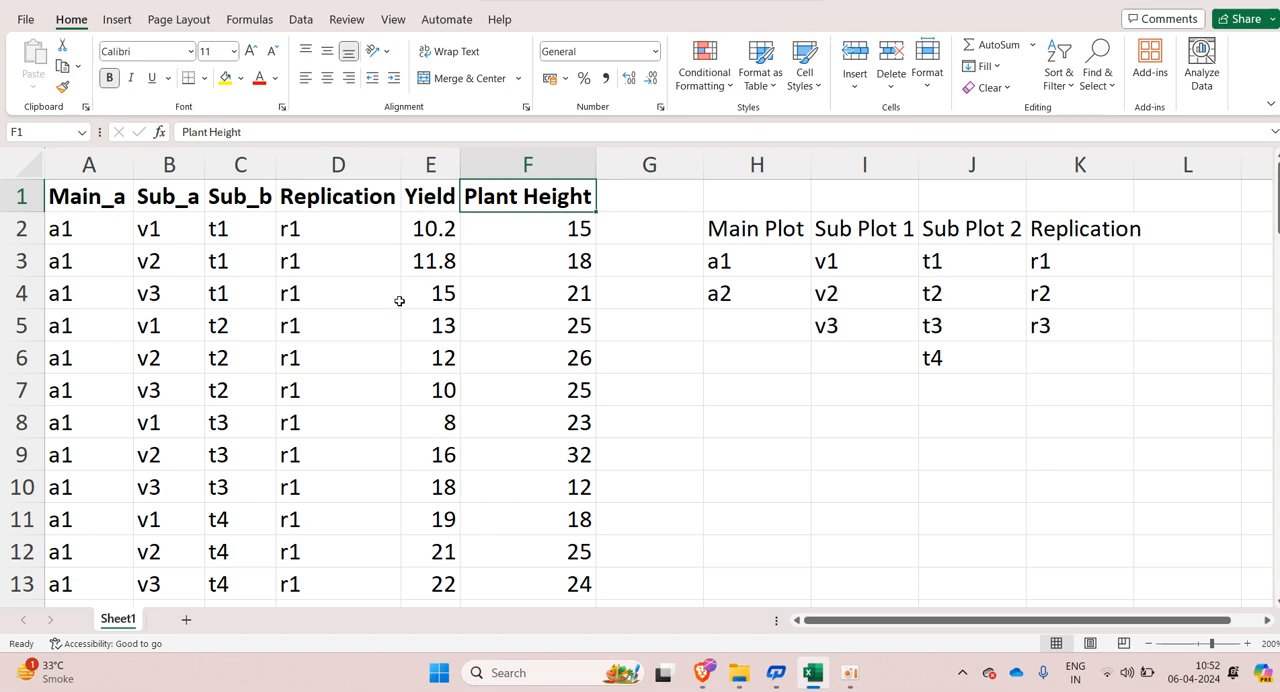
click(1188, 3)
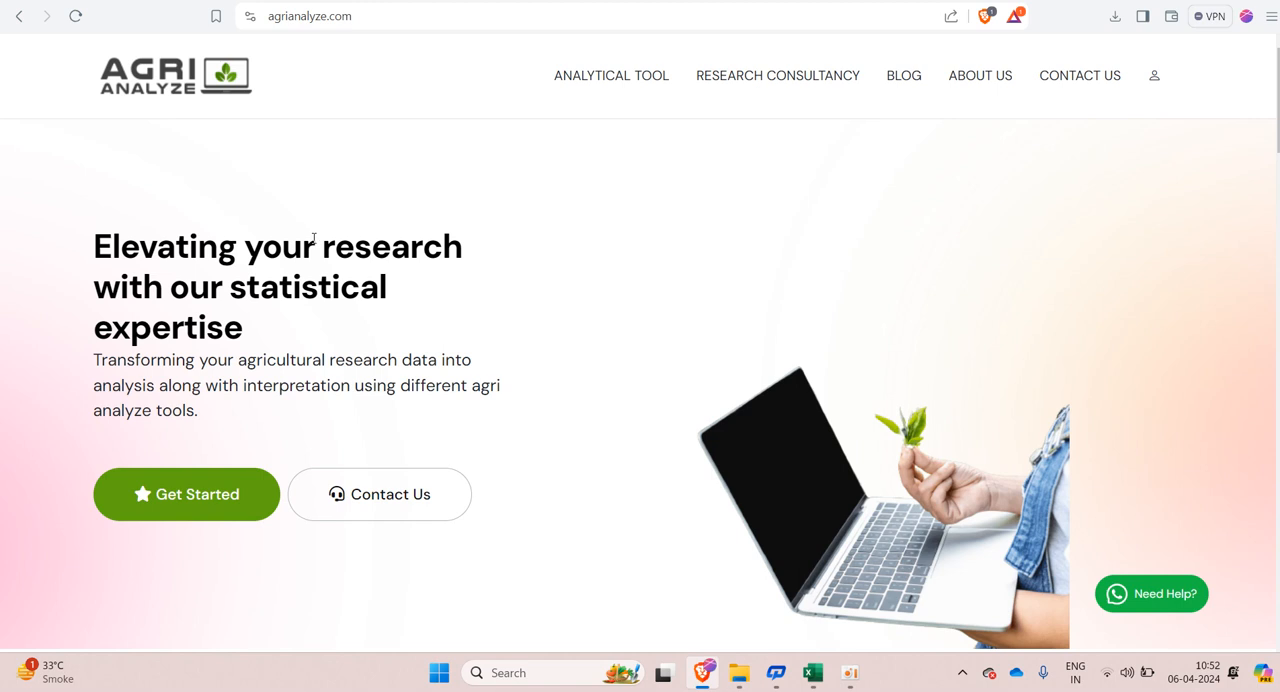
Step: Open the Split Plot 1,2 Analysis tool from the design of experiments analytical tools
mouse_move(603, 80)
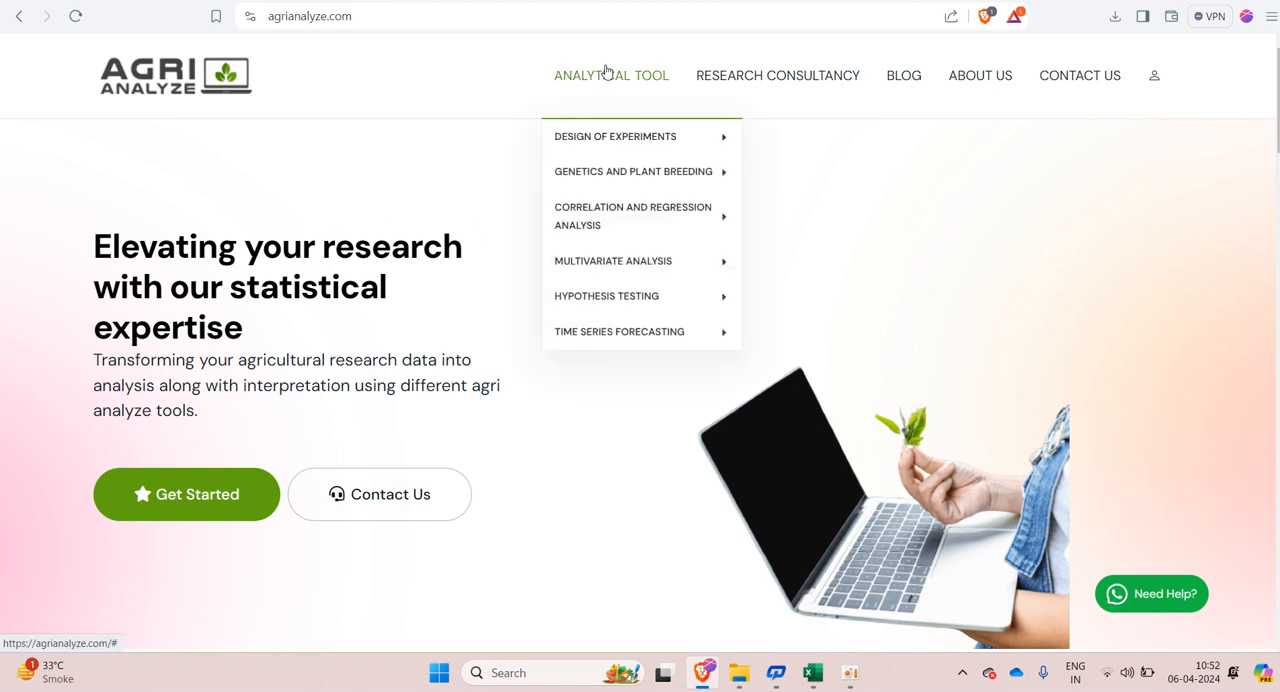
mouse_move(600, 137)
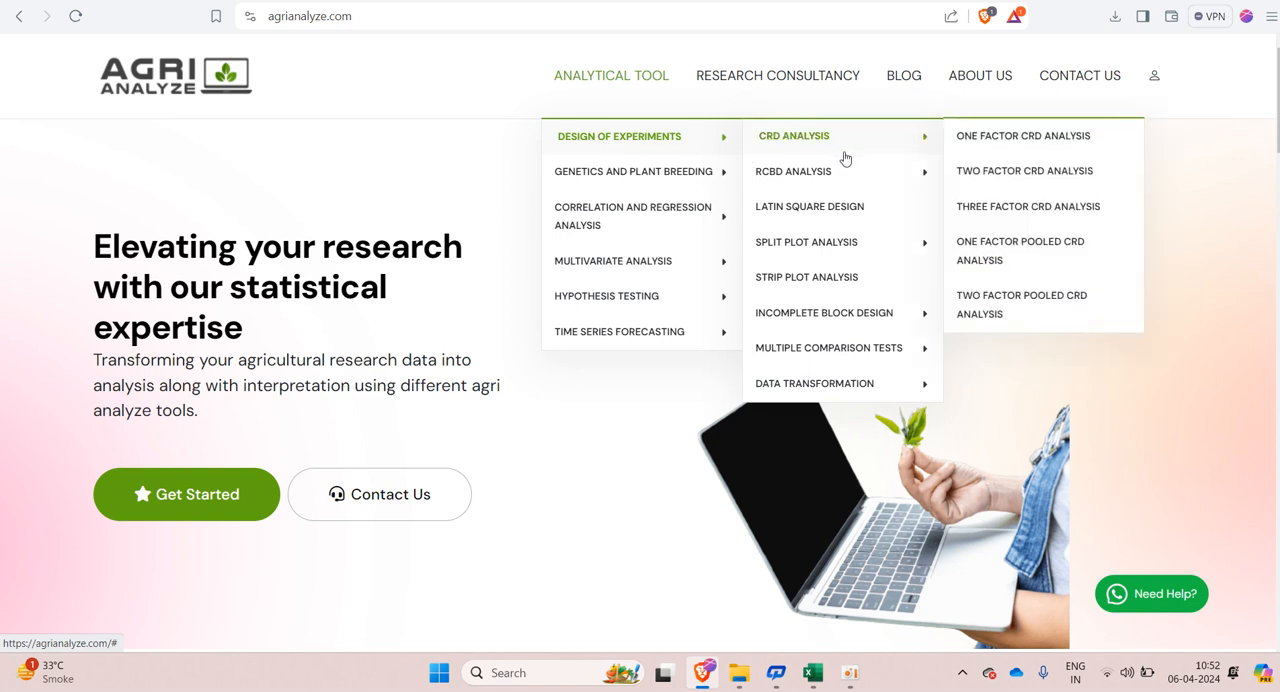
mouse_move(840, 252)
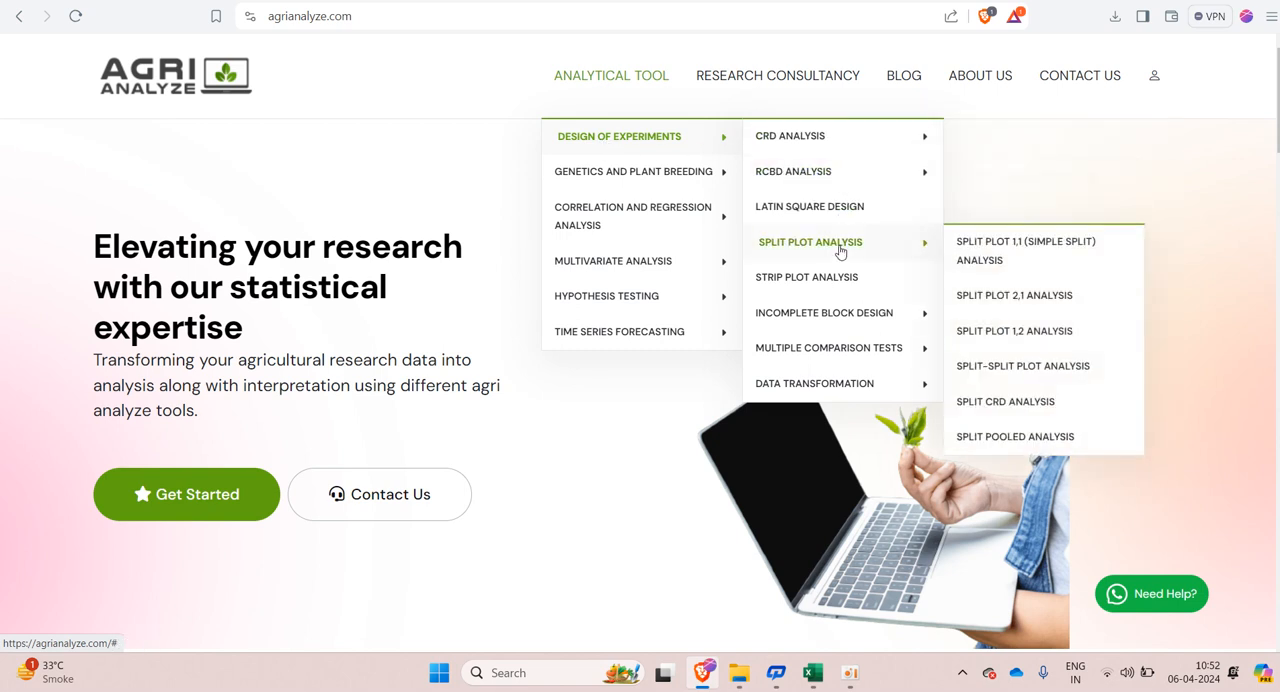
click(1006, 344)
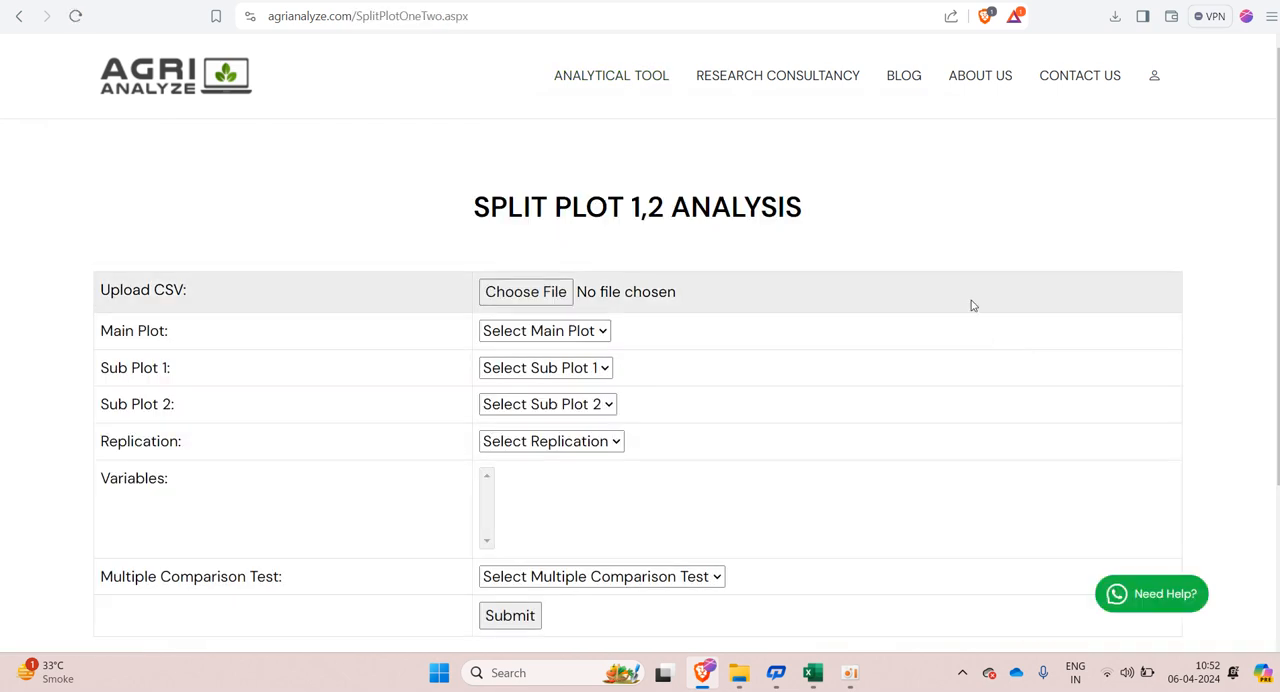
Step: Upload the CSV file Split12_data_example1 from the Split 12' folder and check the upload status message
click(516, 293)
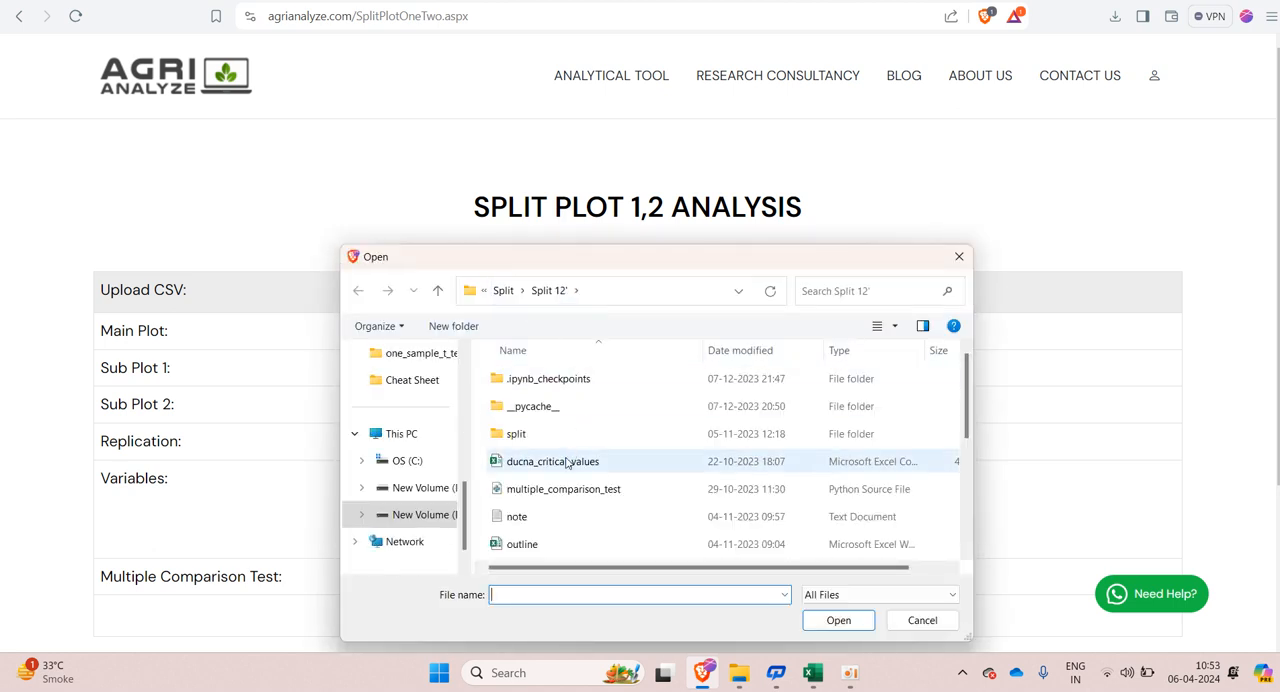
scroll(565, 463, down, 2)
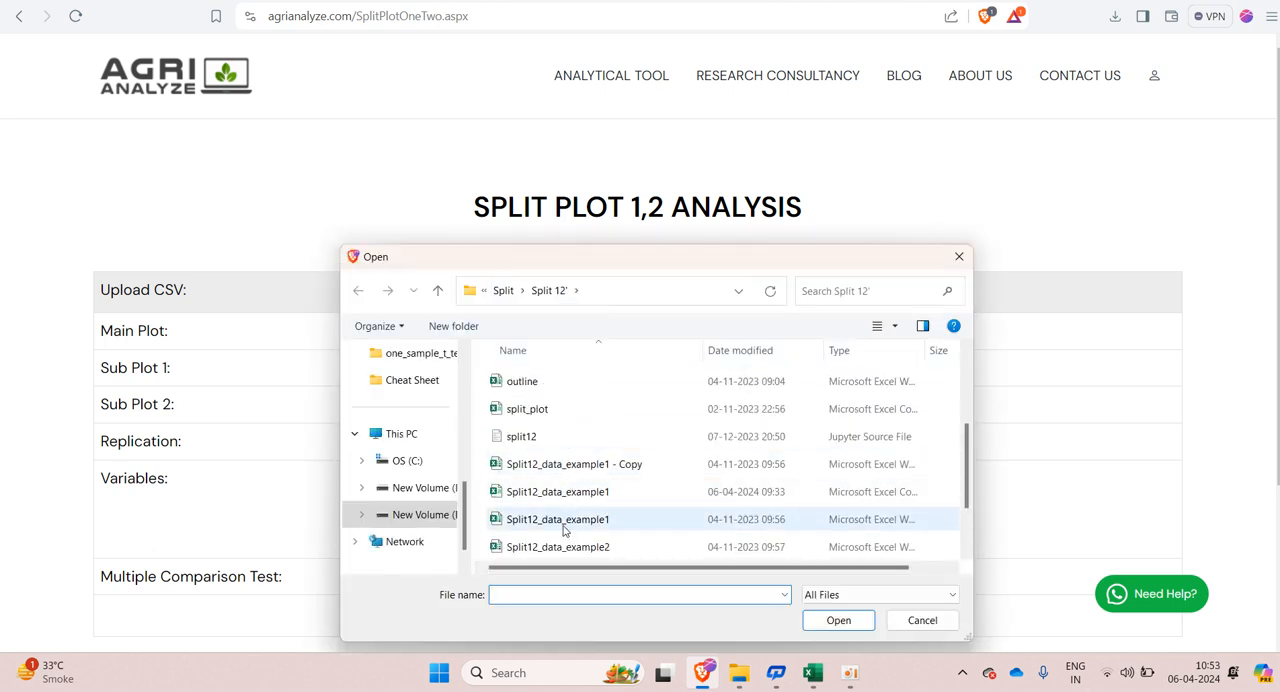
click(625, 505)
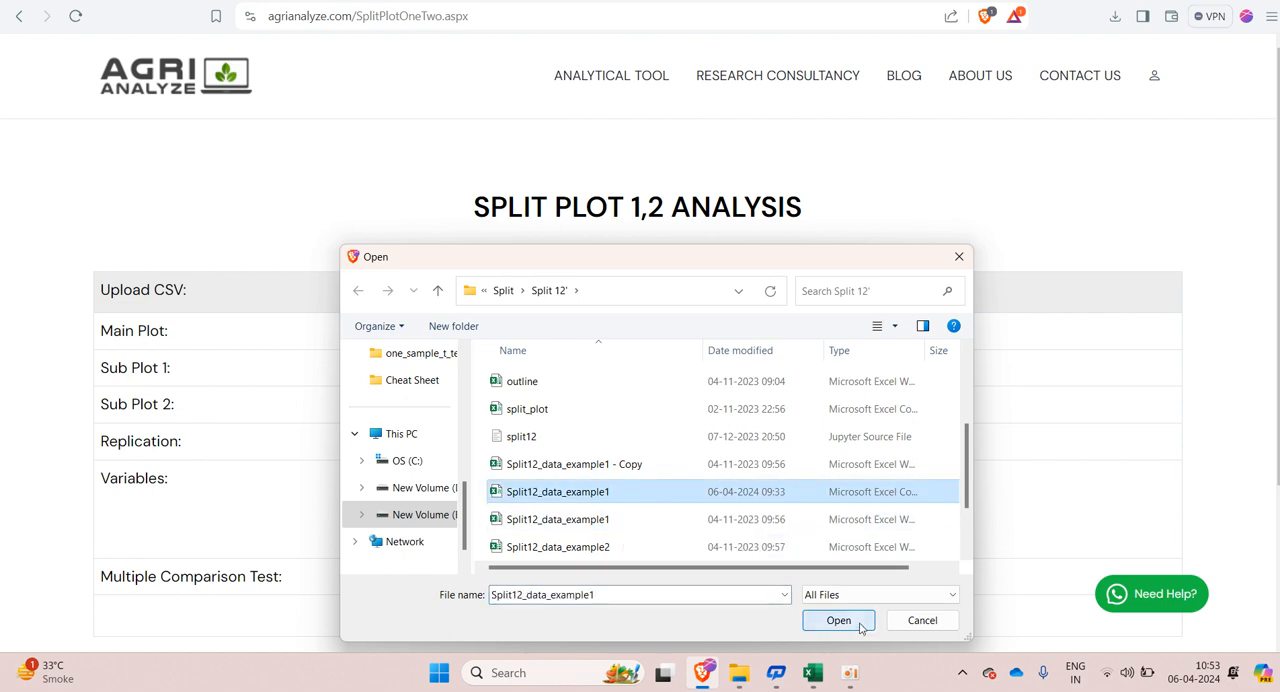
click(860, 621)
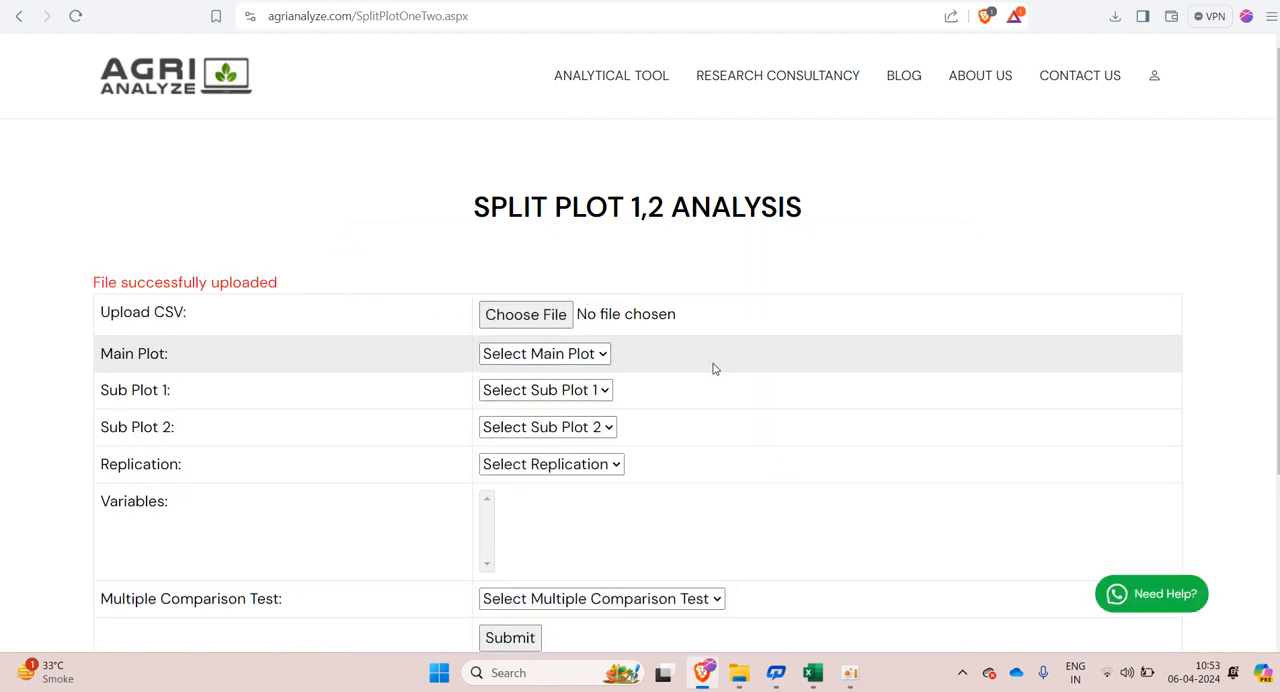
drag(95, 281, 280, 283)
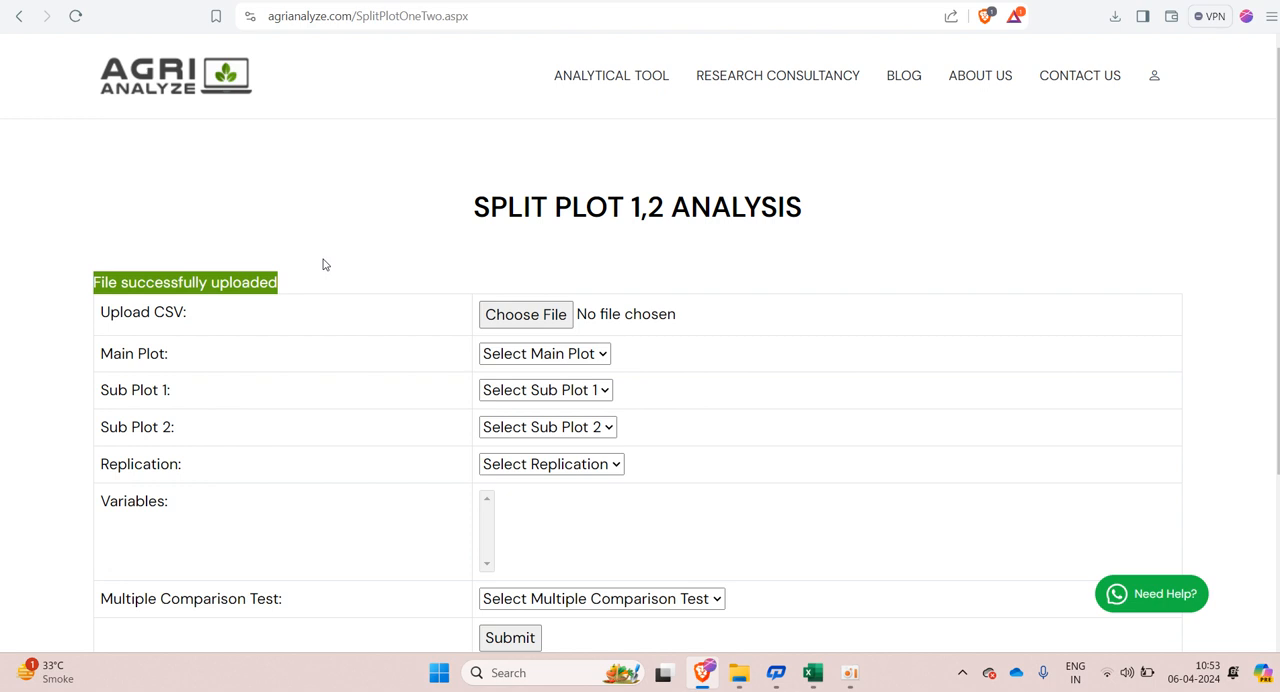
Step: Assign Main_a as the main plot, Sub_a as sub plot 1, Sub_b as sub plot 2 and Replication as the replication
click(572, 355)
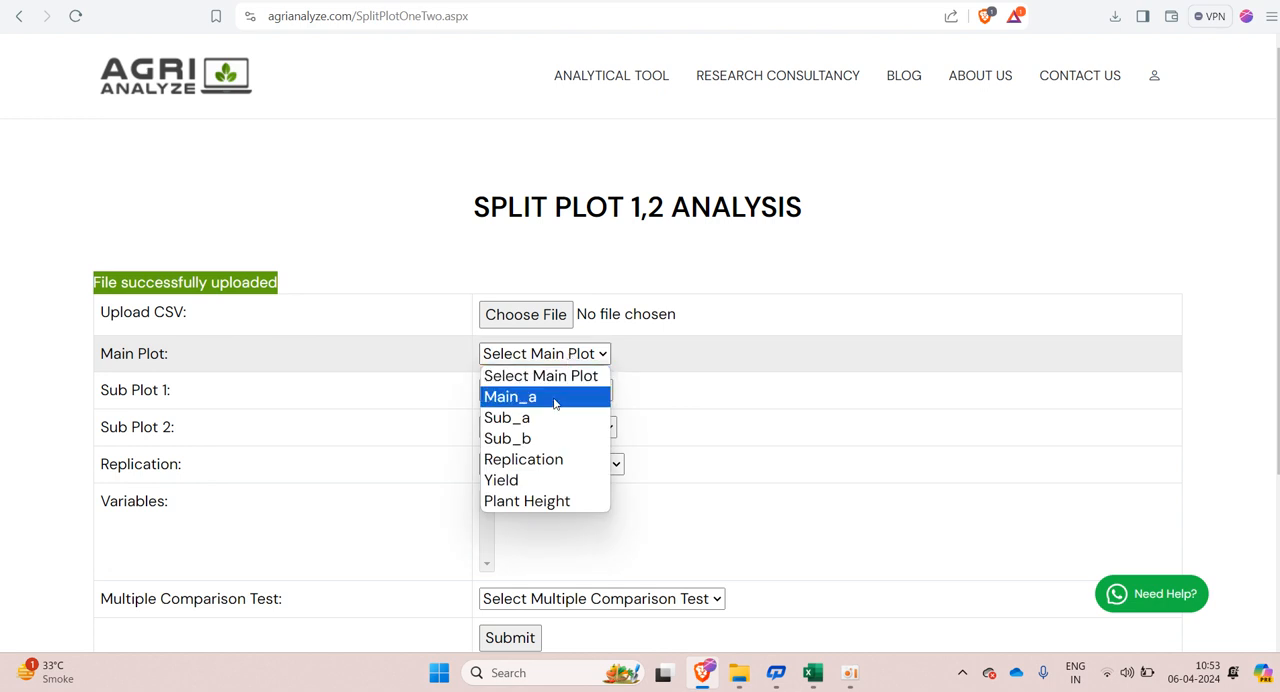
click(554, 397)
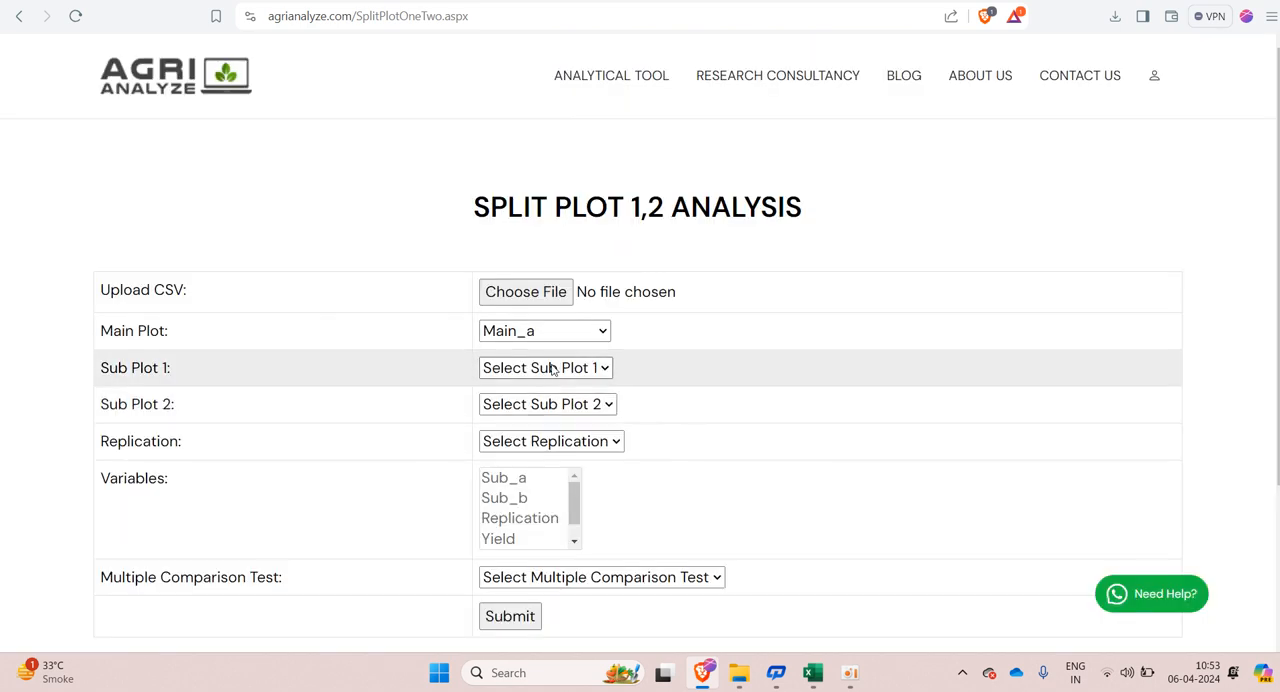
click(552, 369)
click(548, 433)
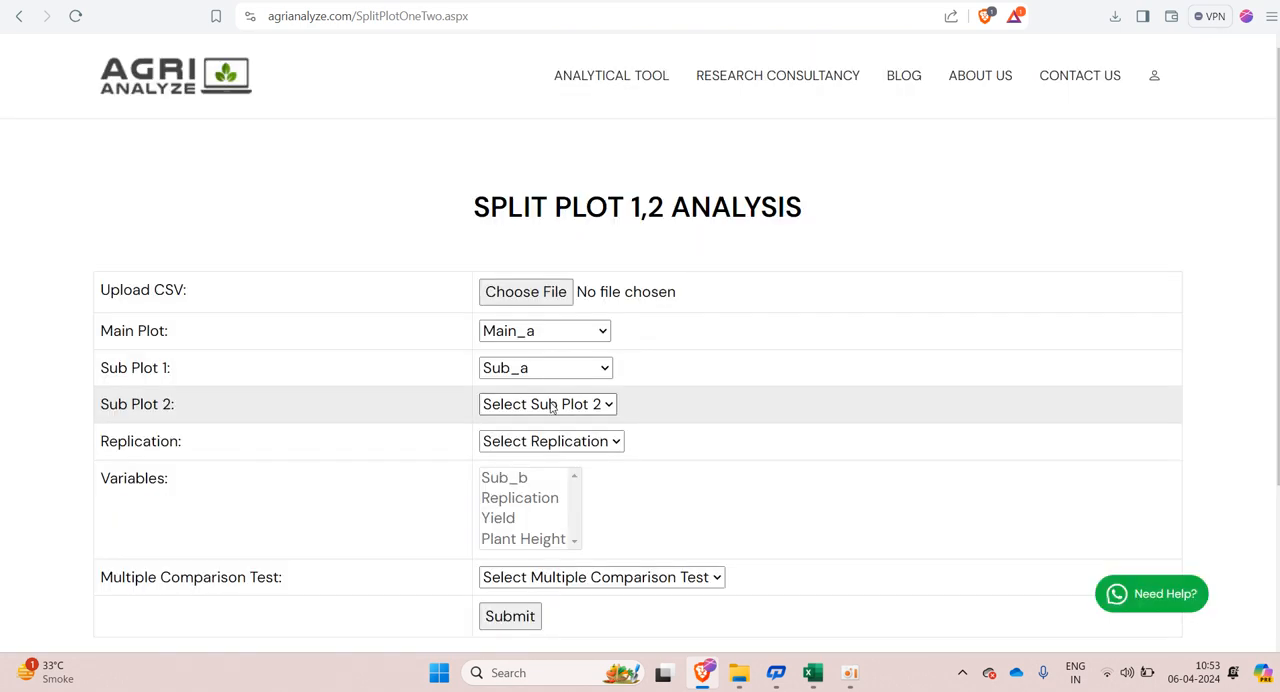
click(550, 405)
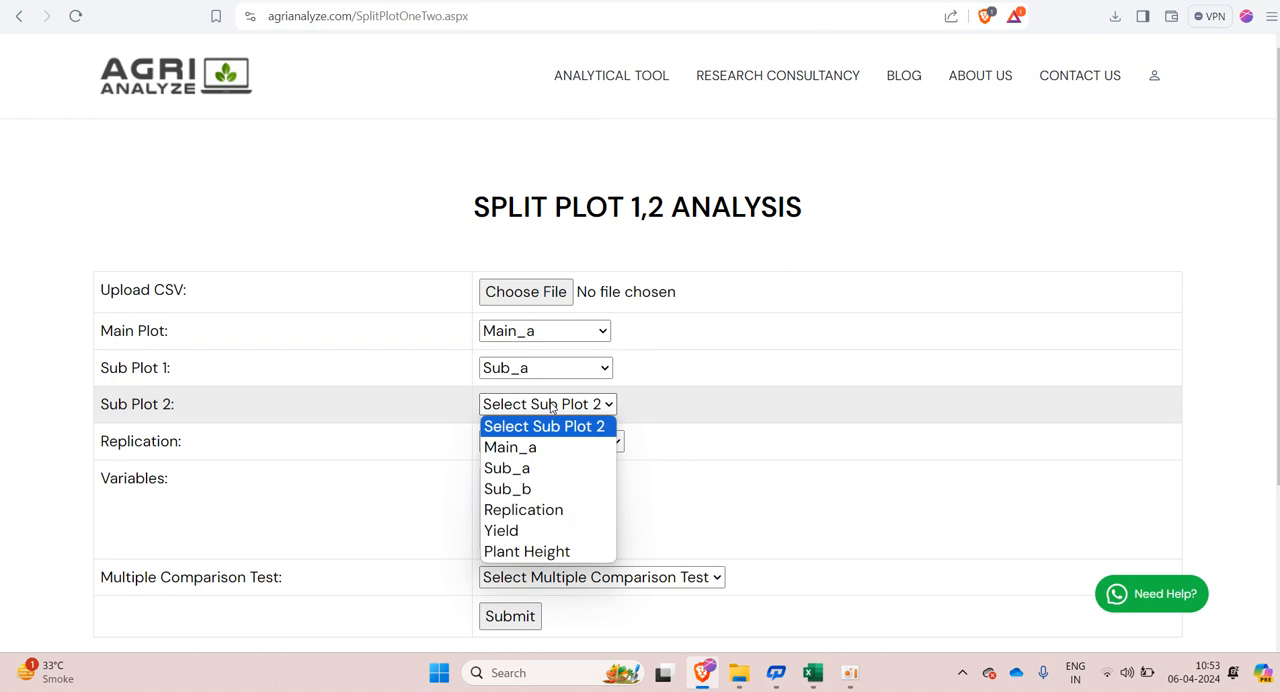
click(535, 489)
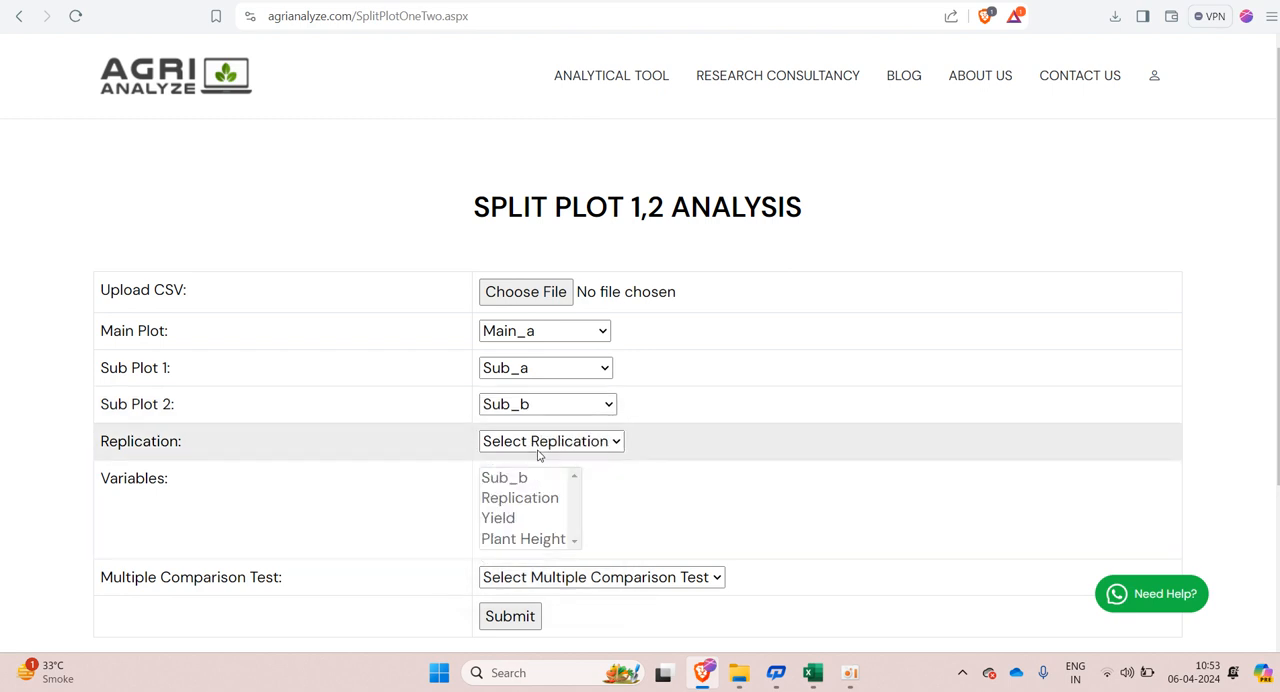
click(540, 443)
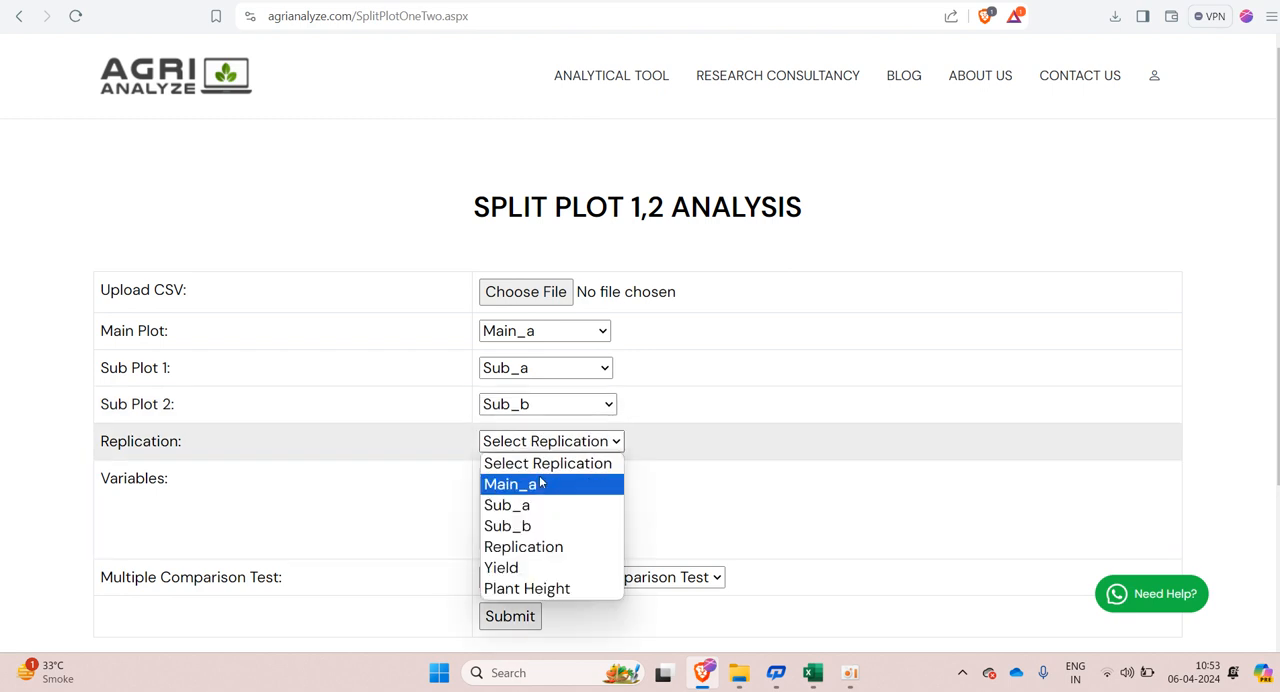
click(543, 548)
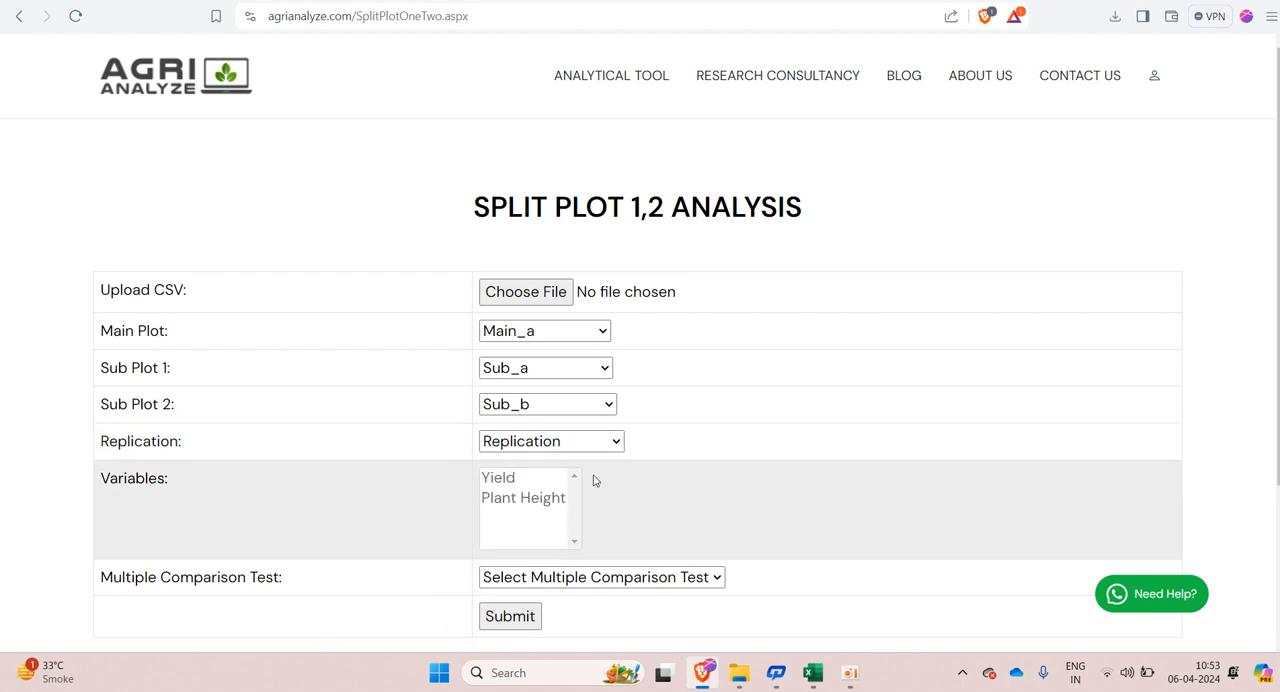
Step: Choose the Least significant difference Test as the multiple comparison test
scroll(595, 478, down, 1)
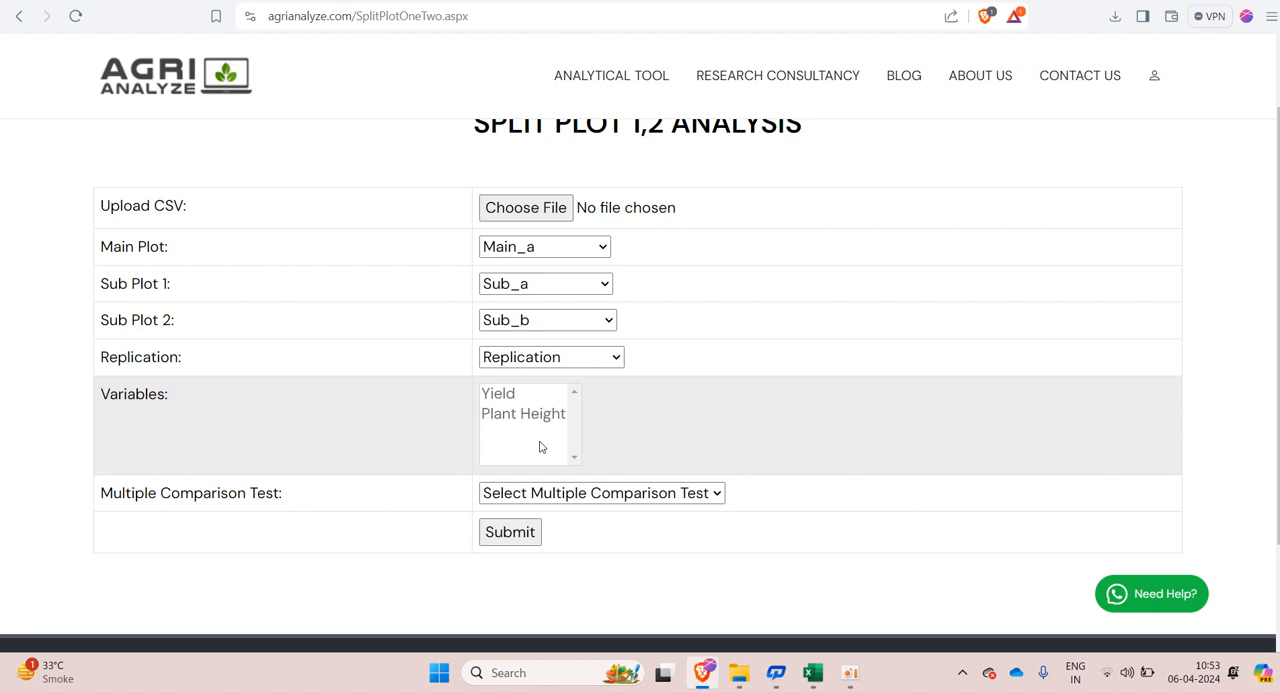
click(557, 495)
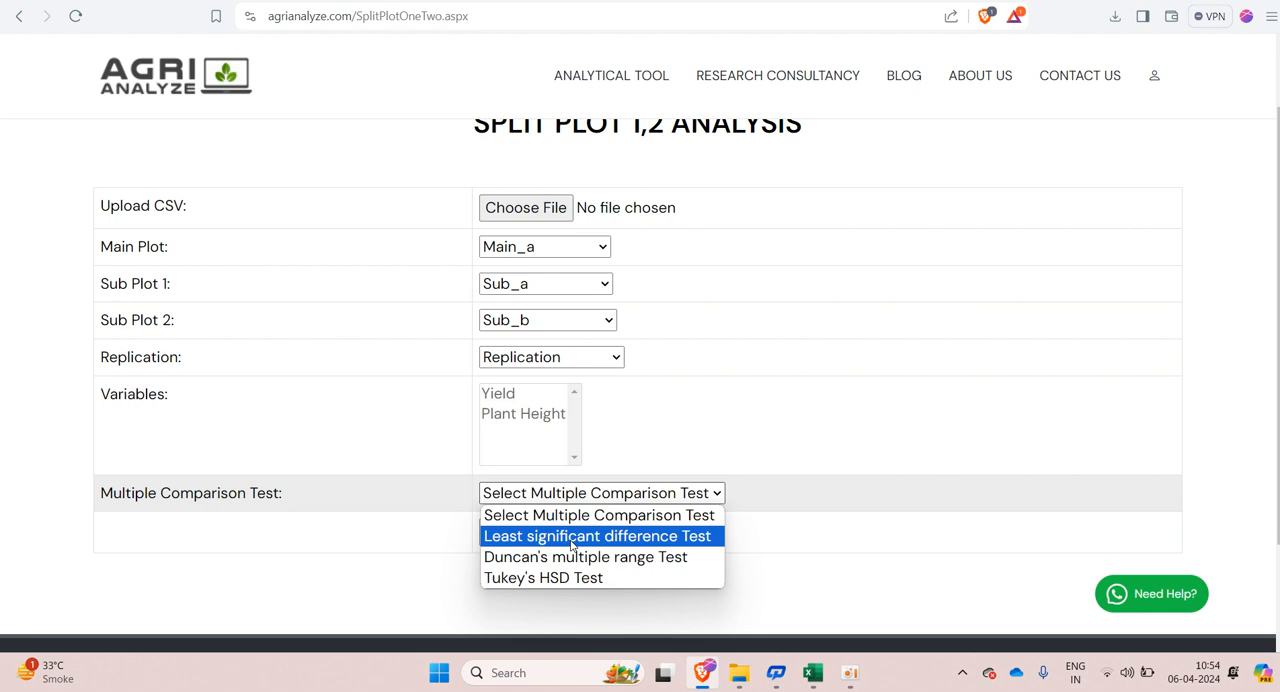
click(573, 543)
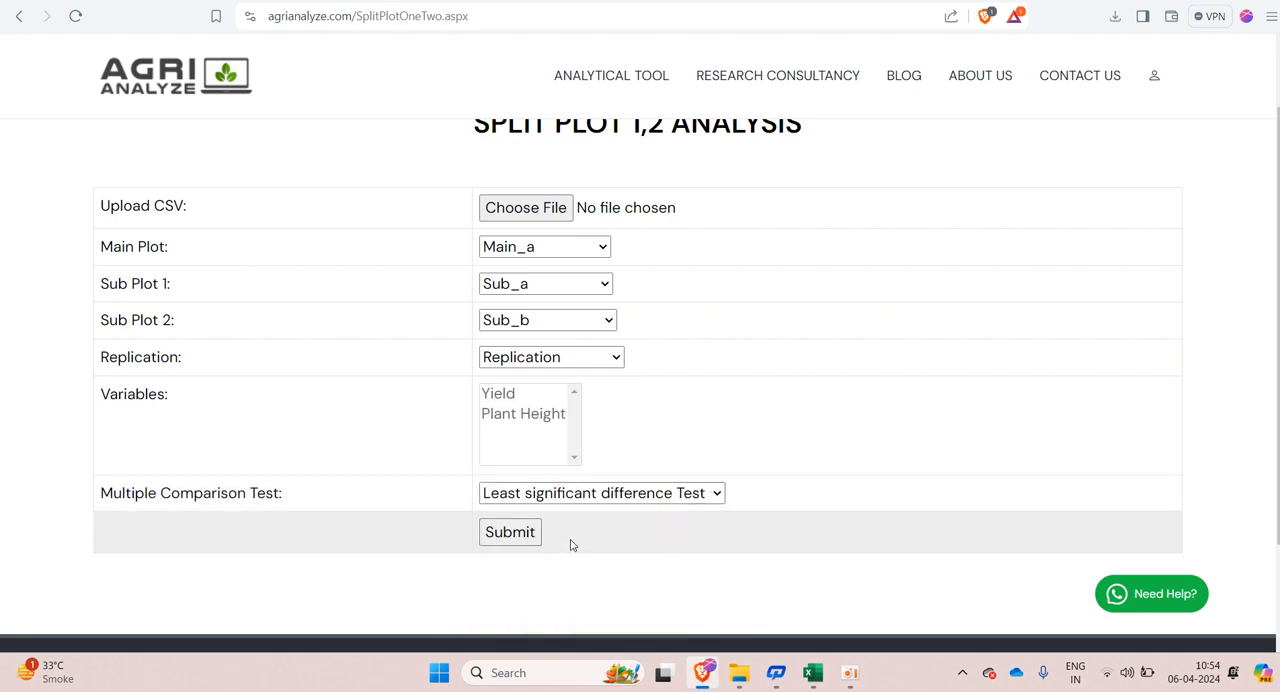
Step: Submit the analysis setup and review the summary of plot levels, replications, observations, variables and total amount
click(521, 533)
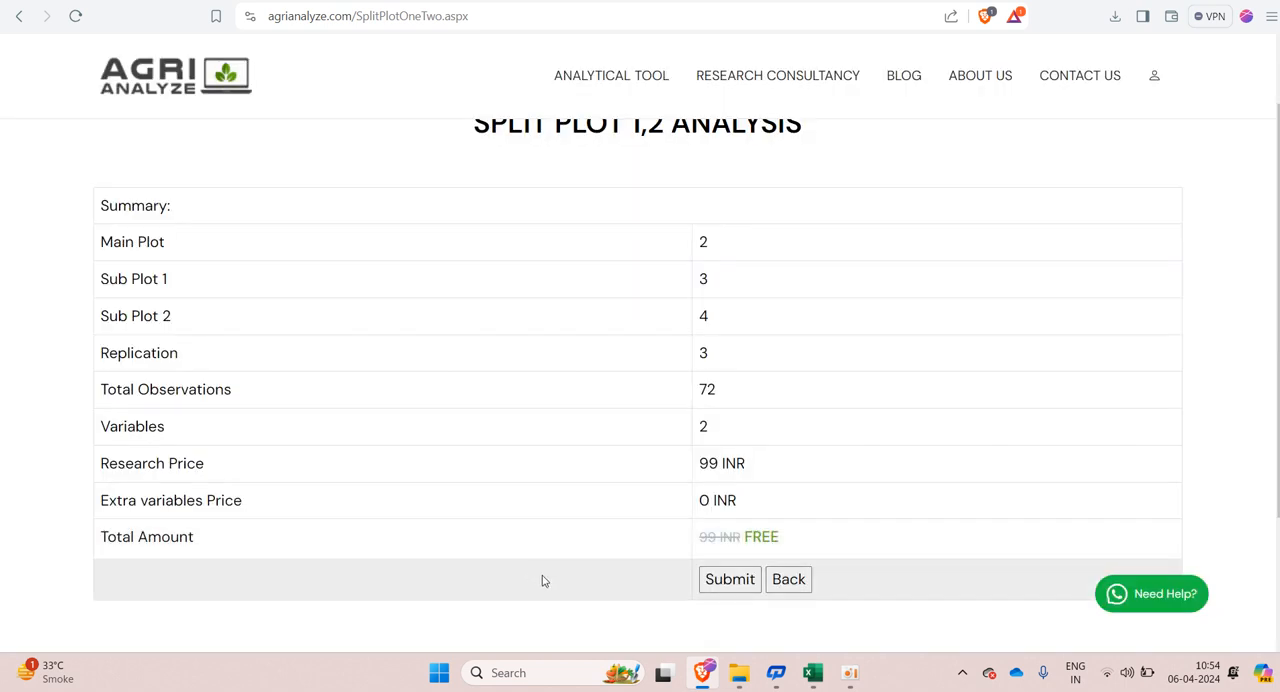
scroll(580, 410, up, 1)
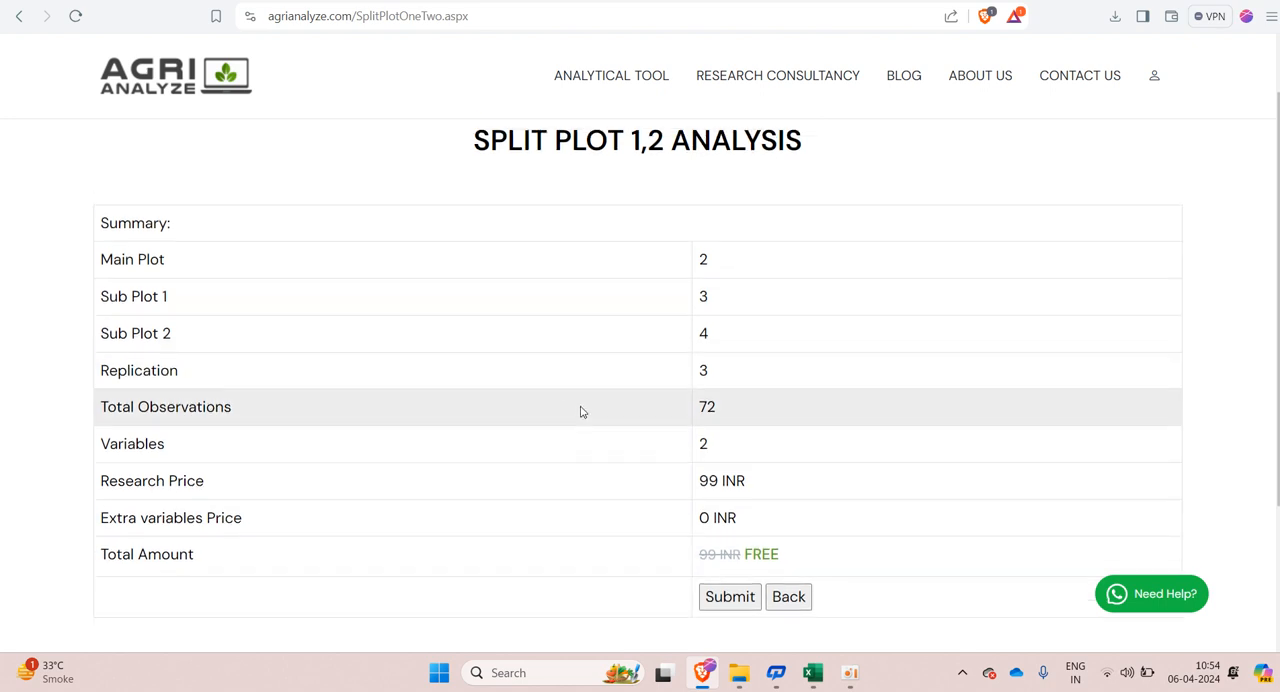
scroll(580, 410, down, 1)
scroll(580, 410, up, 1)
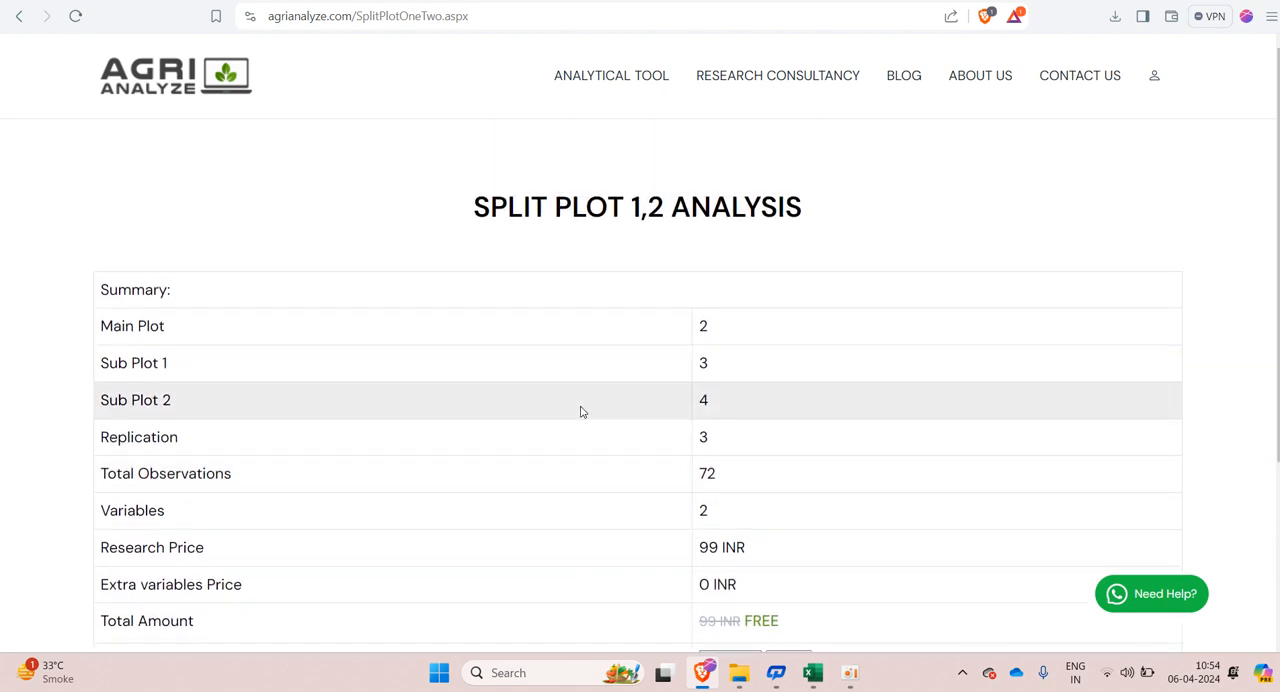
key(ctrl+minus)
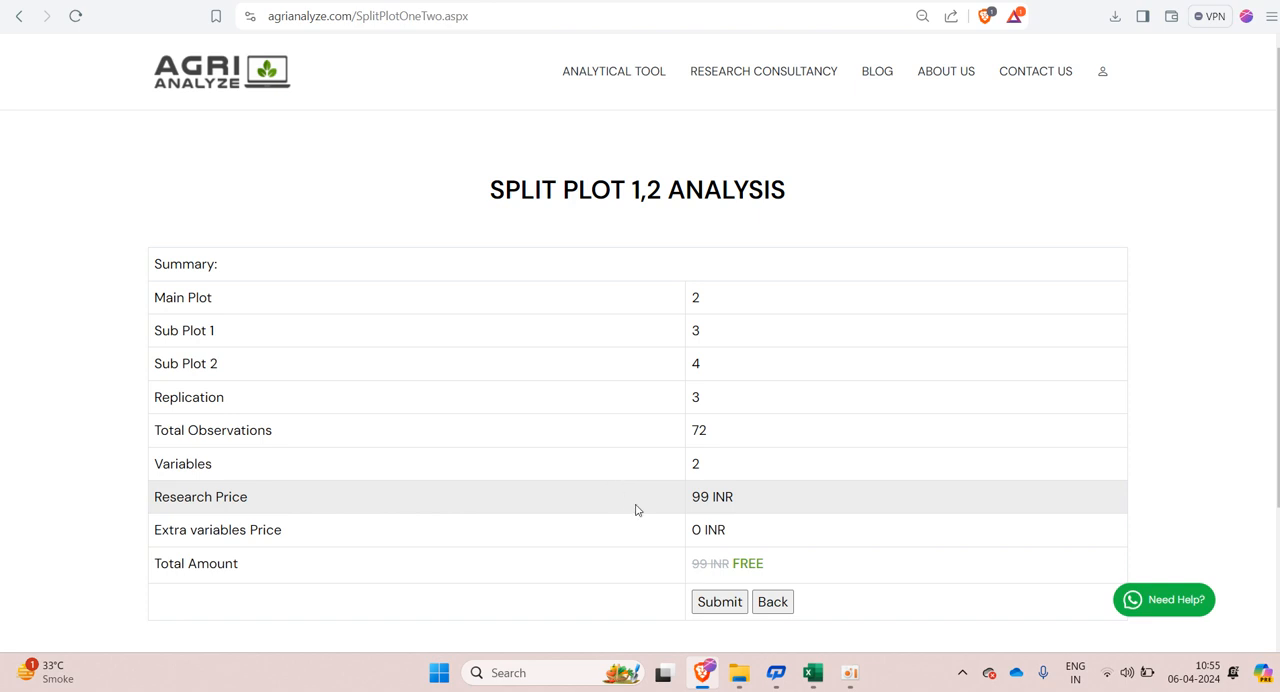
Step: Confirm the summary, save the analysis report as a PDF on New Volume (E:) and open it
click(719, 602)
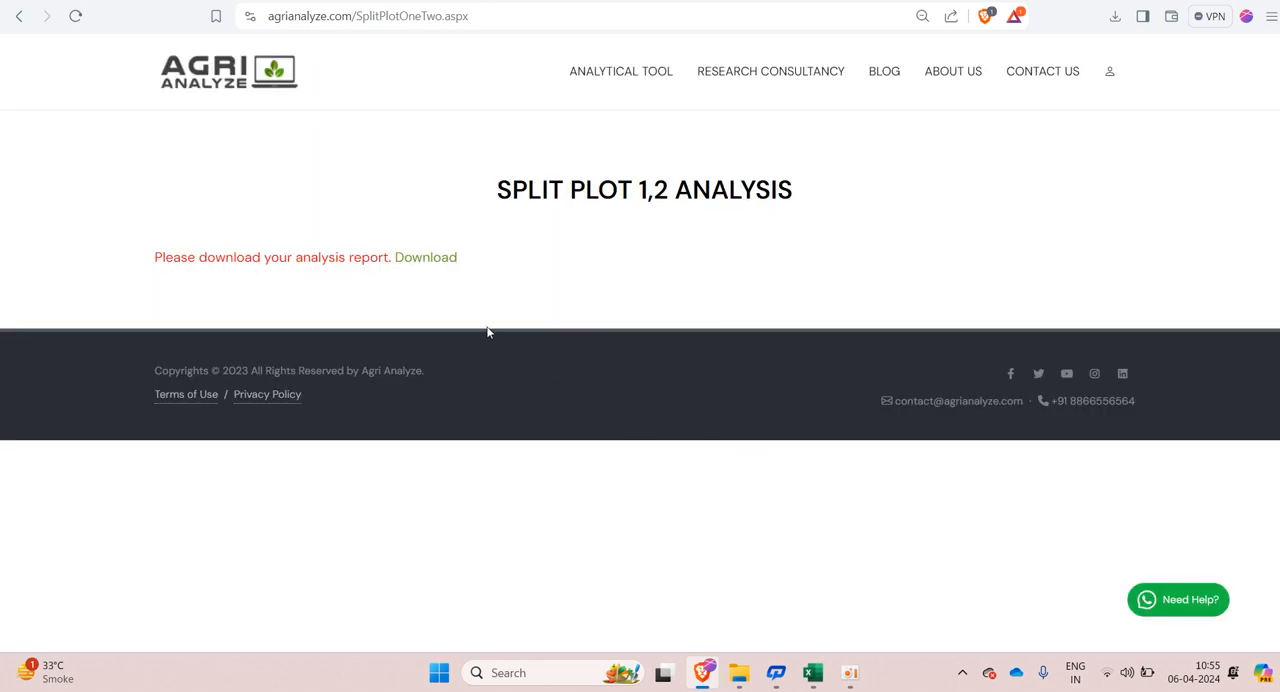
click(427, 262)
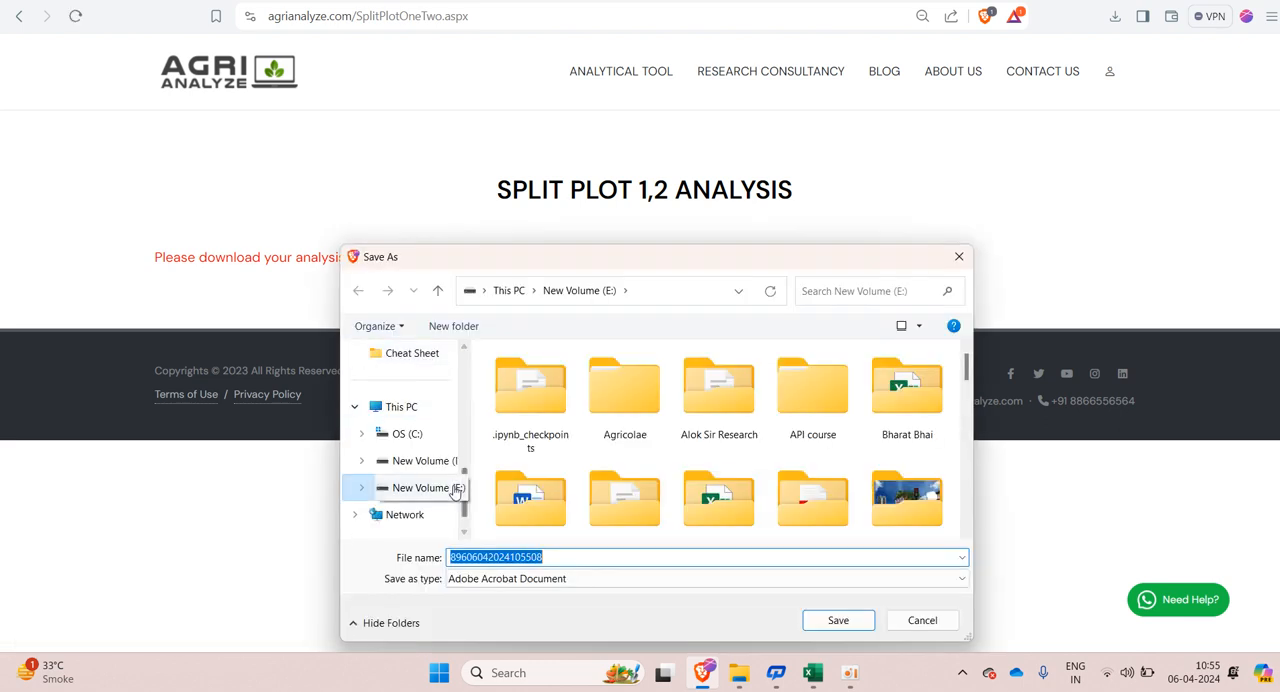
click(838, 620)
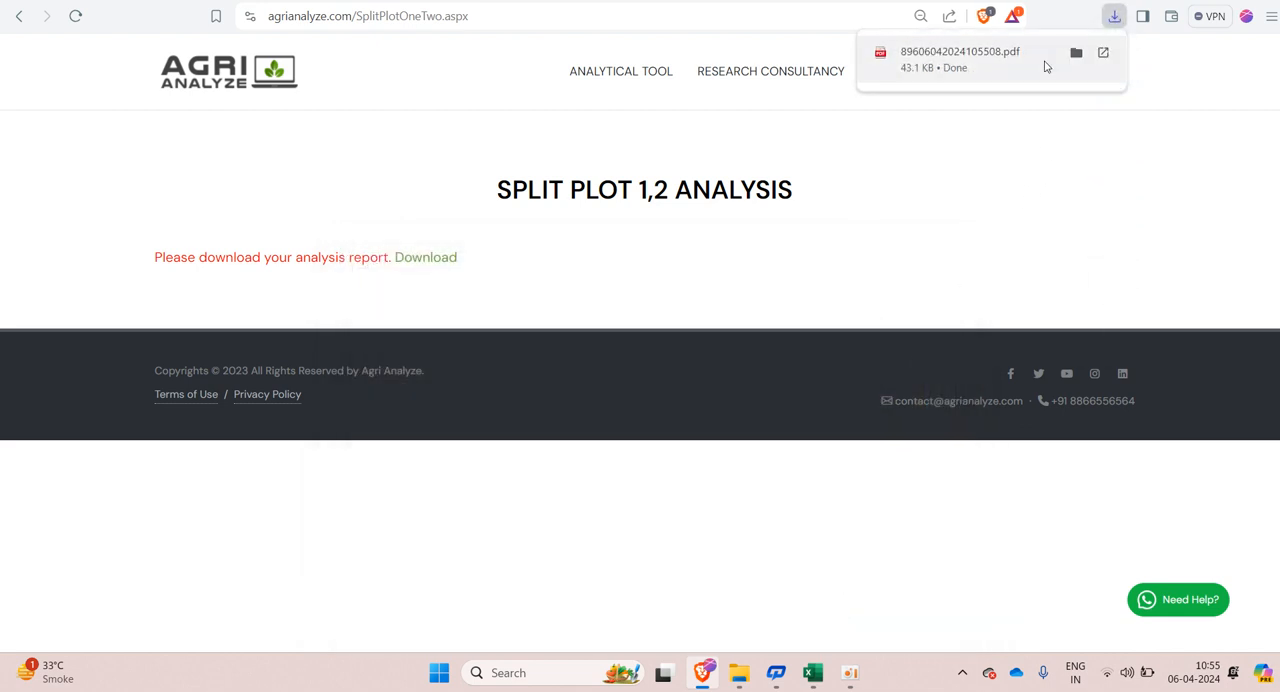
click(1010, 66)
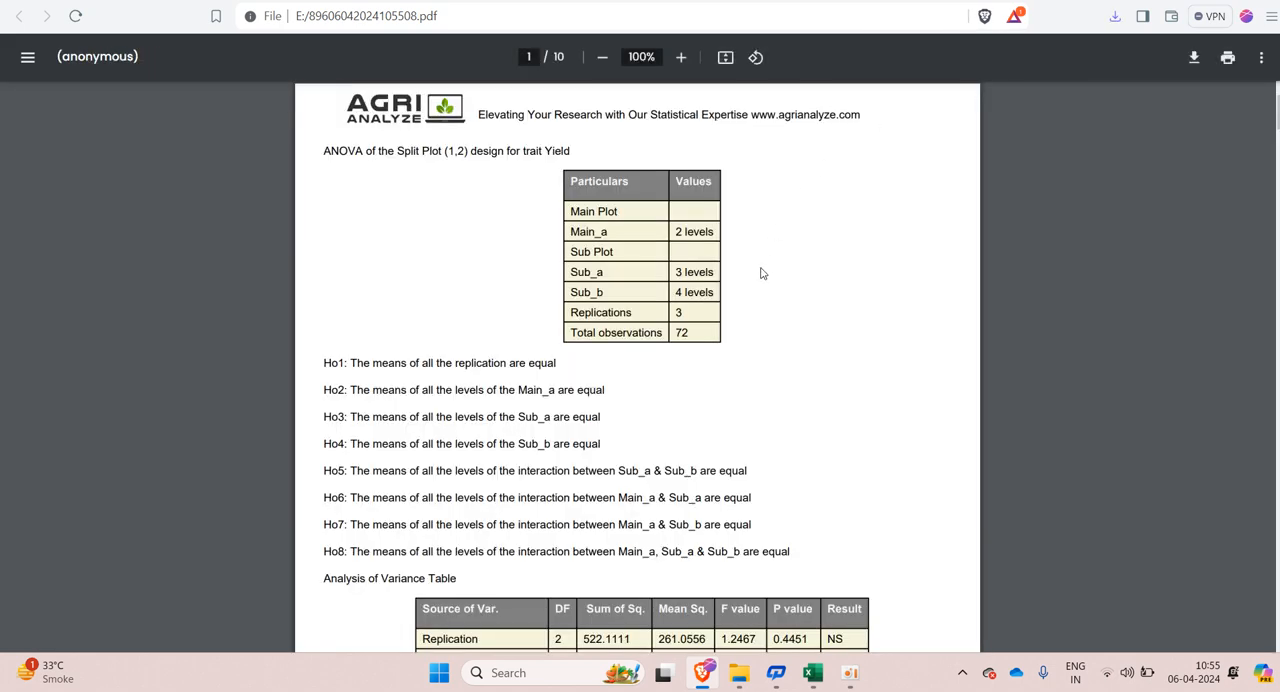
Step: Examine the report's design particulars, null hypotheses Ho1 to Ho8 and Analysis of Variance table for the trait Yield
ctrl+scroll(760, 270, up, 5)
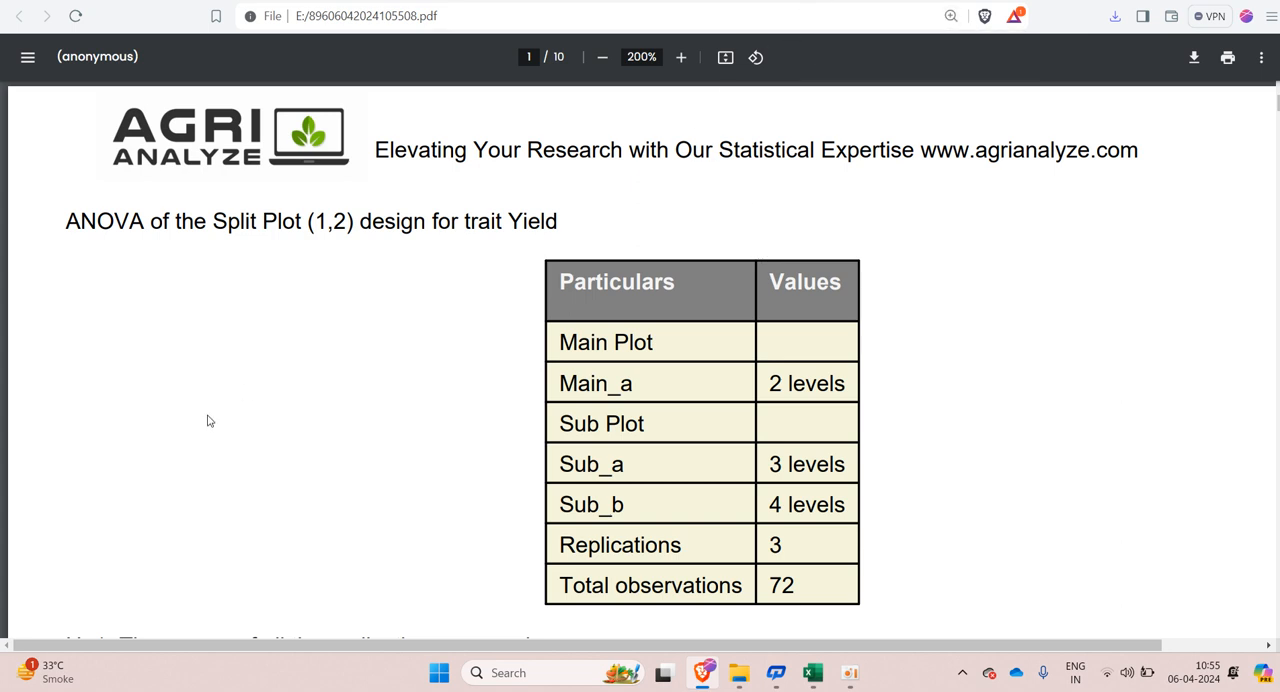
scroll(208, 421, down, 3)
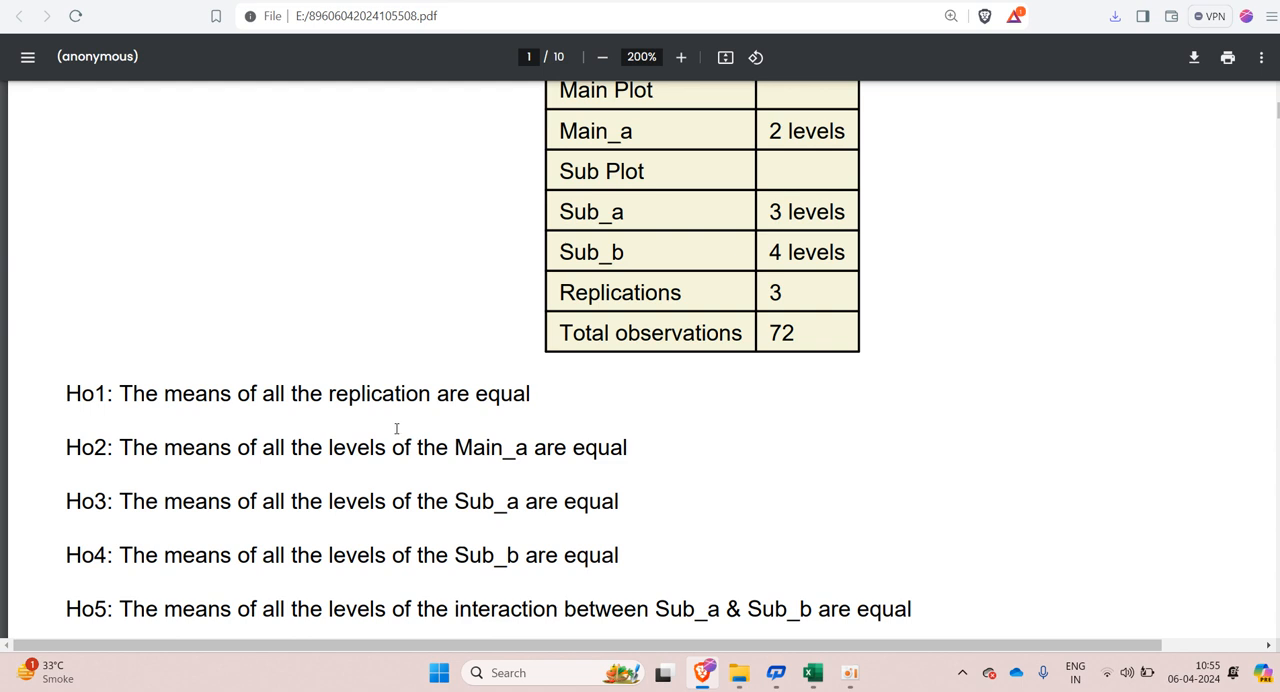
scroll(451, 419, down, 2)
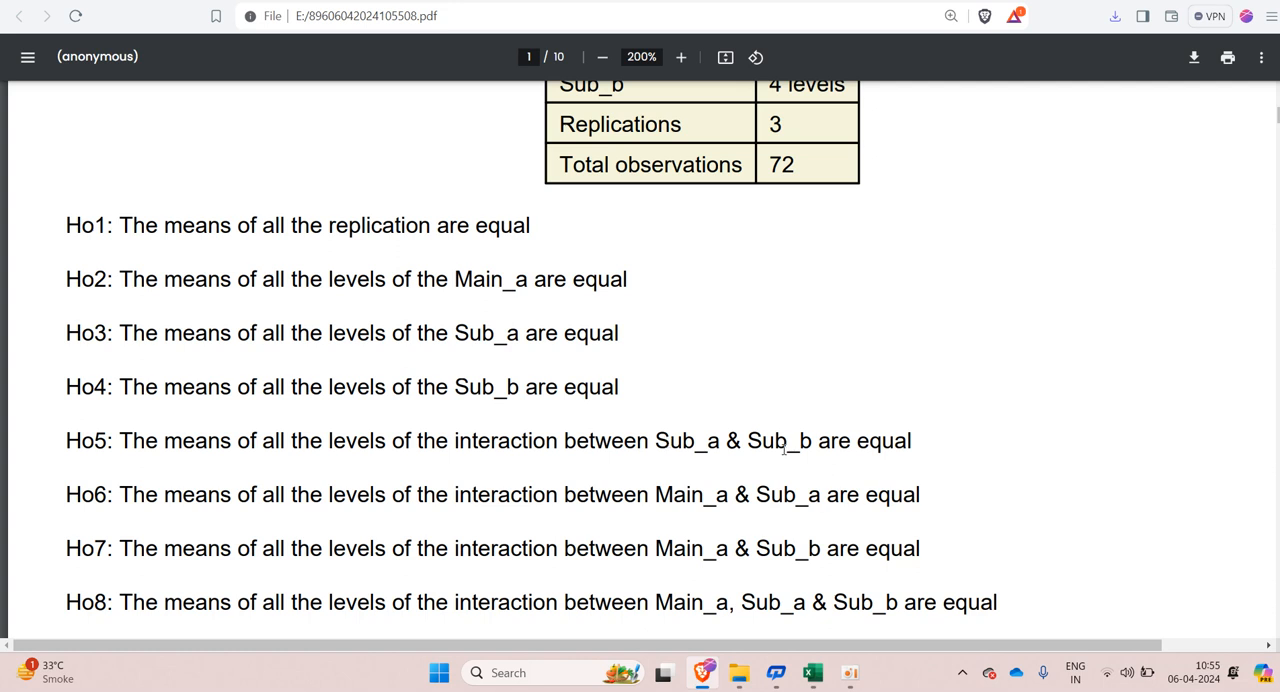
scroll(696, 464, down, 3)
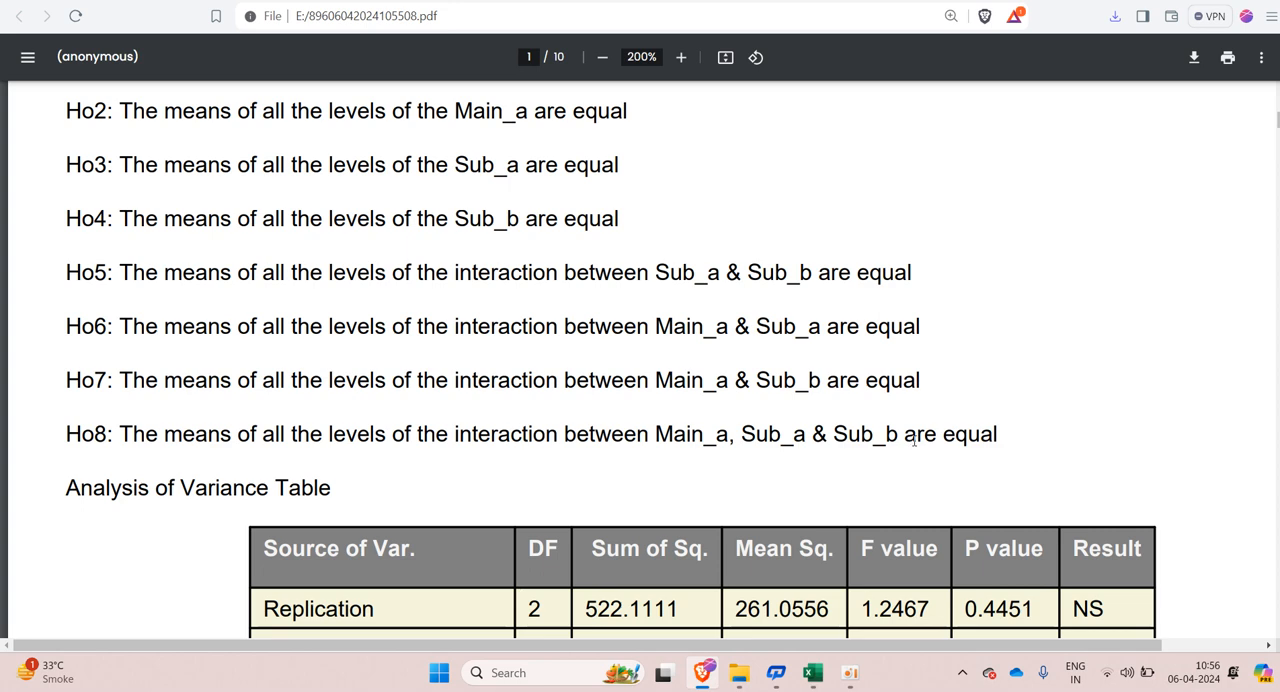
scroll(863, 416, down, 5)
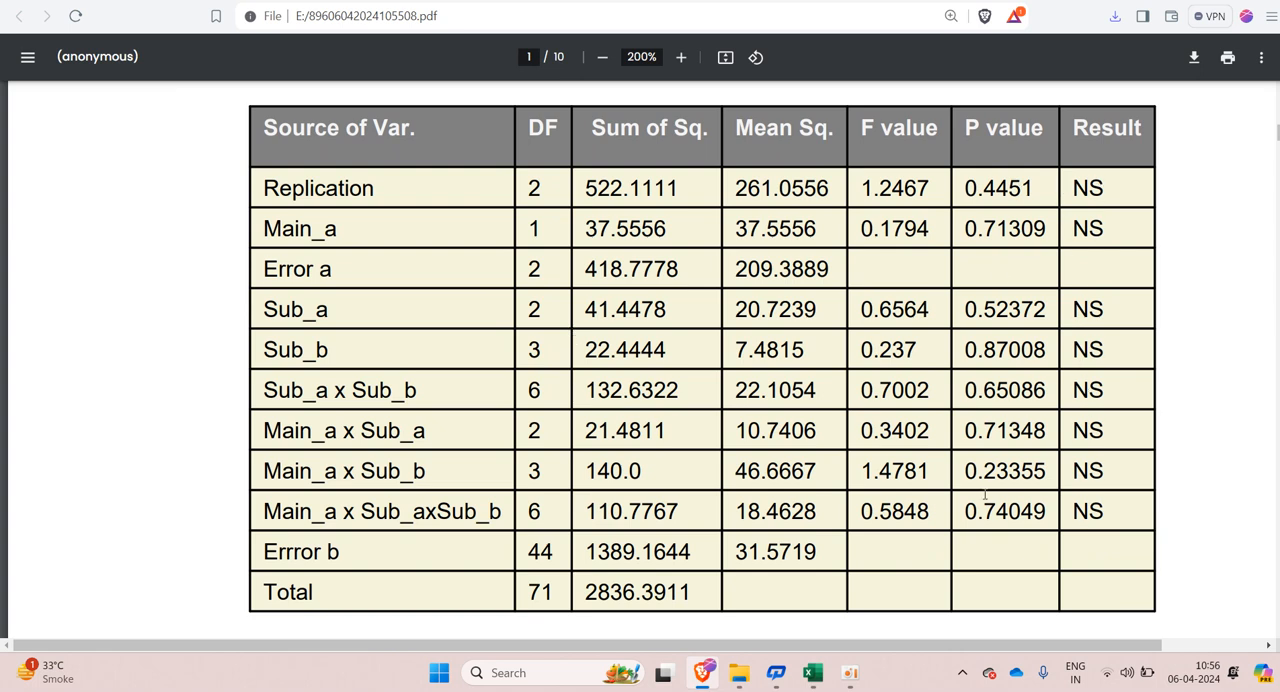
scroll(480, 428, down, 2)
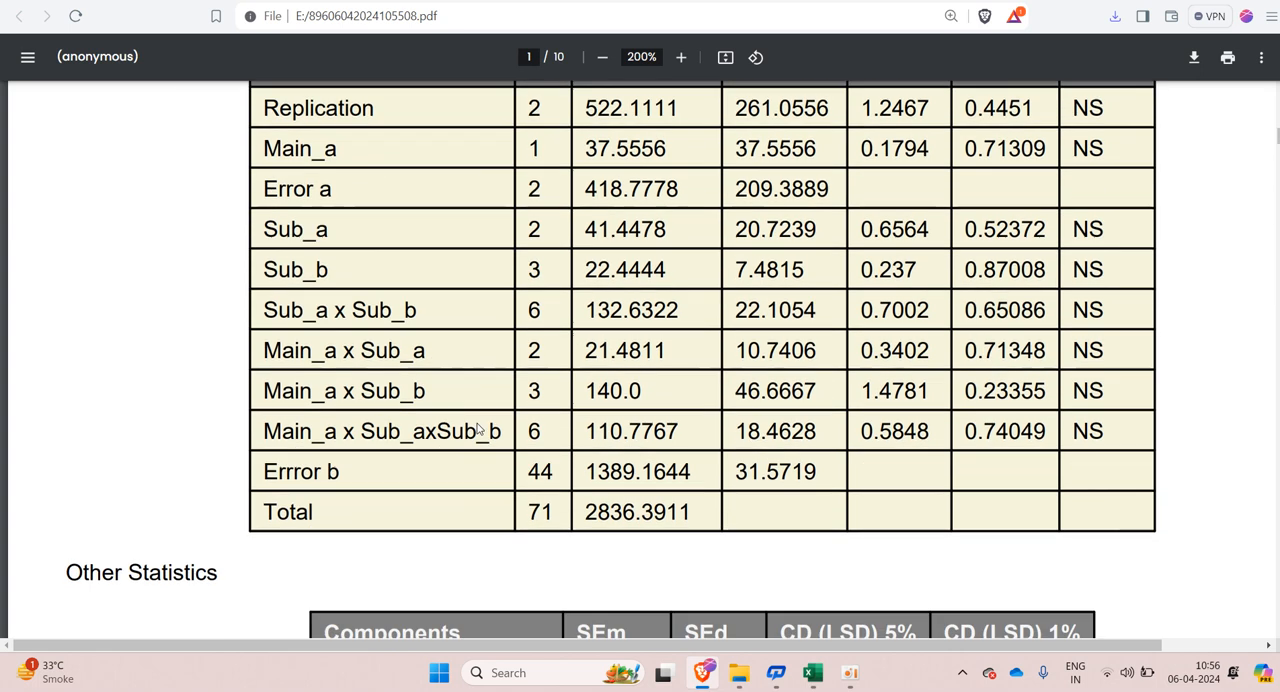
Step: Examine the Other Statistics table, including C.V. (a) and CV (b), and read the eight-point interpretation of the ANOVA results for Yield
scroll(478, 428, down, 4)
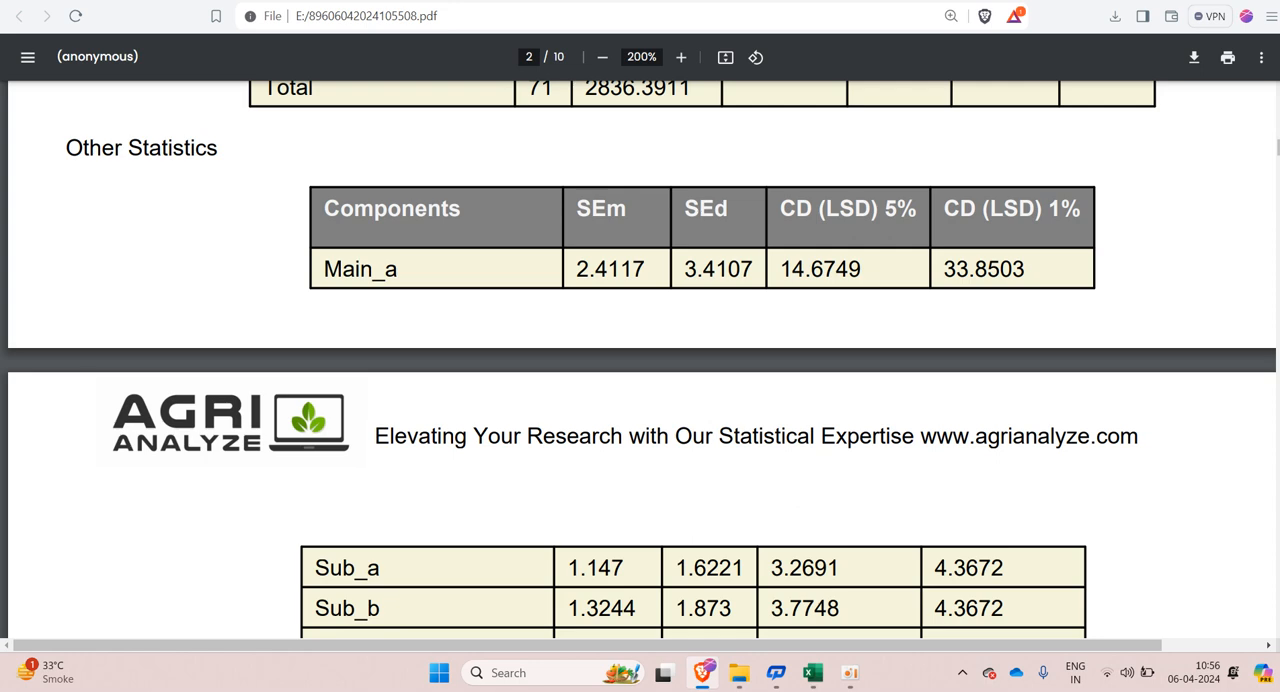
scroll(820, 355, down, 5)
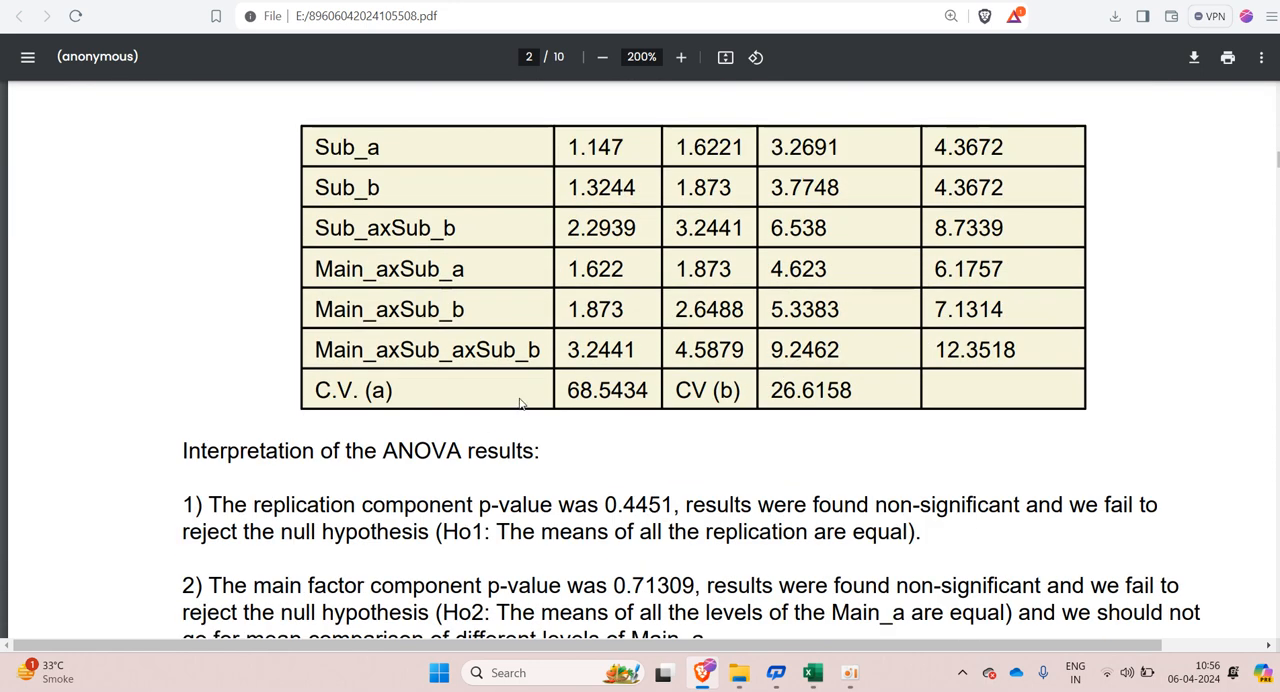
drag(571, 387, 650, 387)
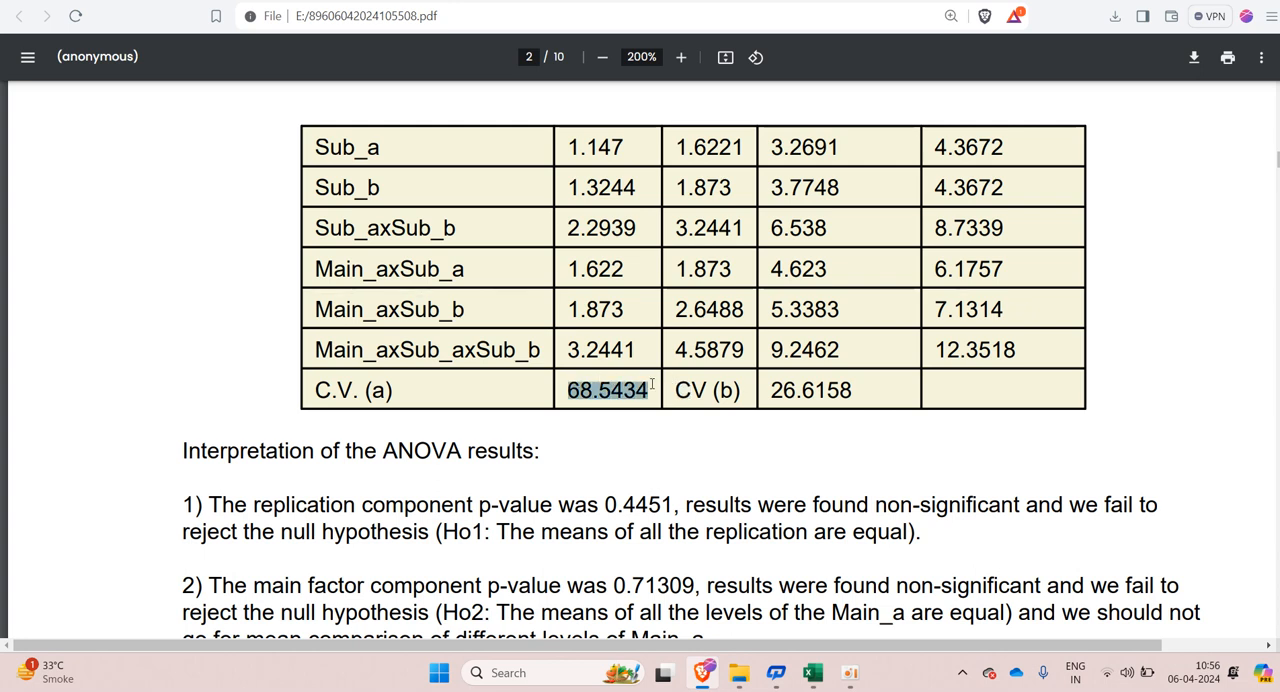
drag(681, 391, 868, 405)
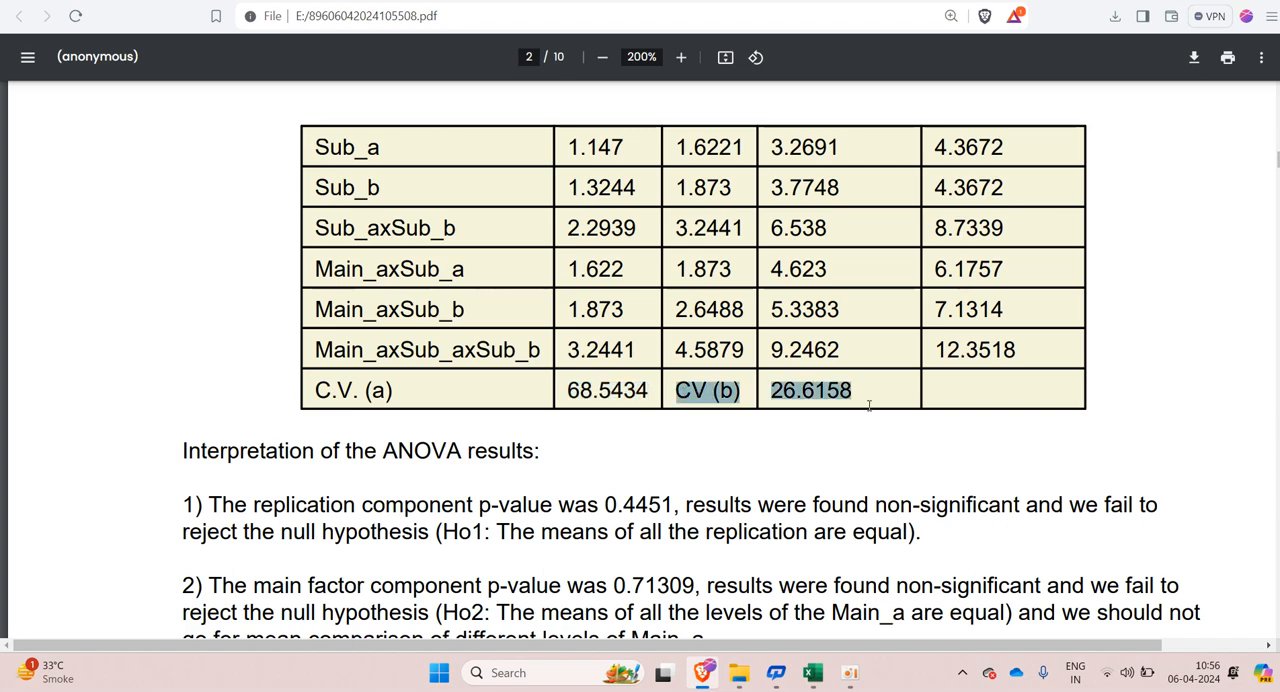
scroll(758, 463, down, 3)
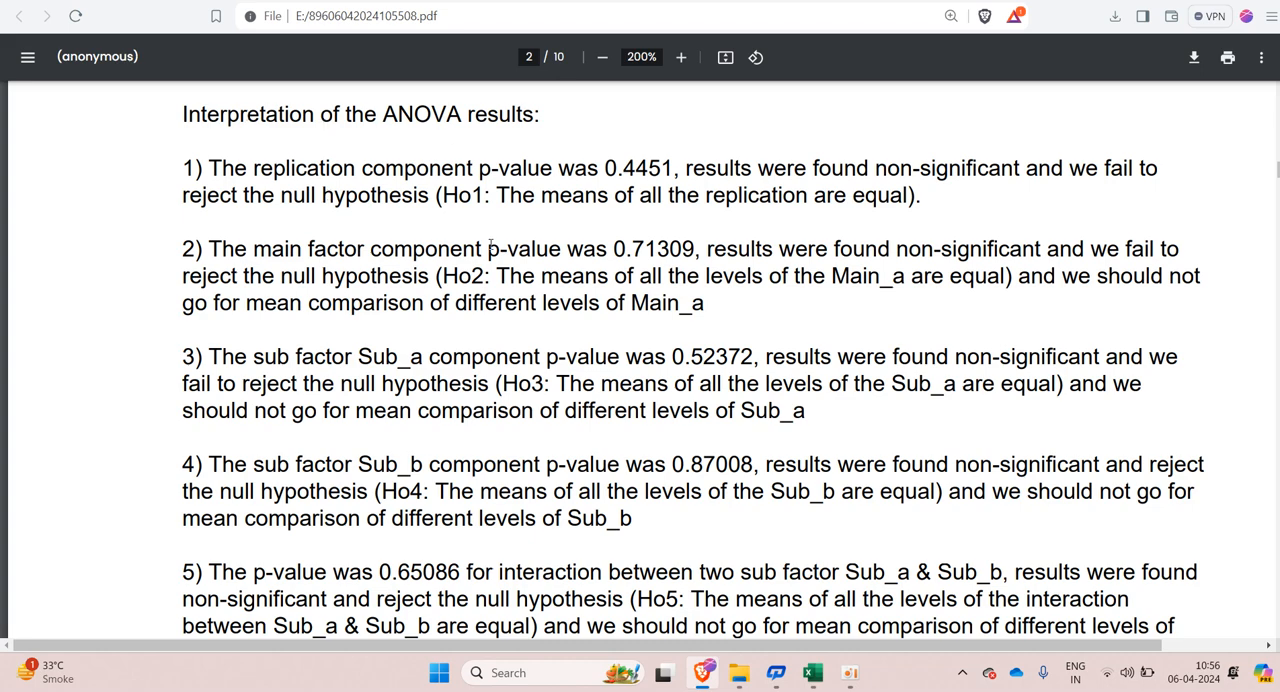
scroll(530, 347, down, 5)
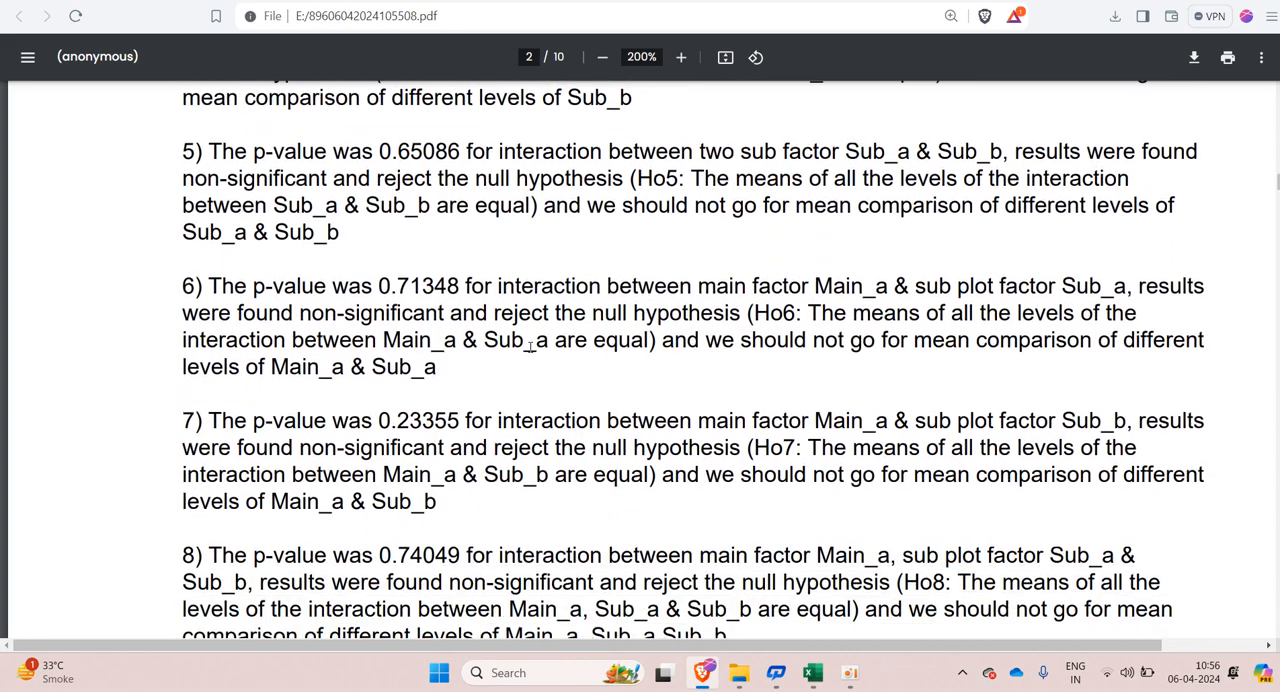
scroll(530, 347, down, 2)
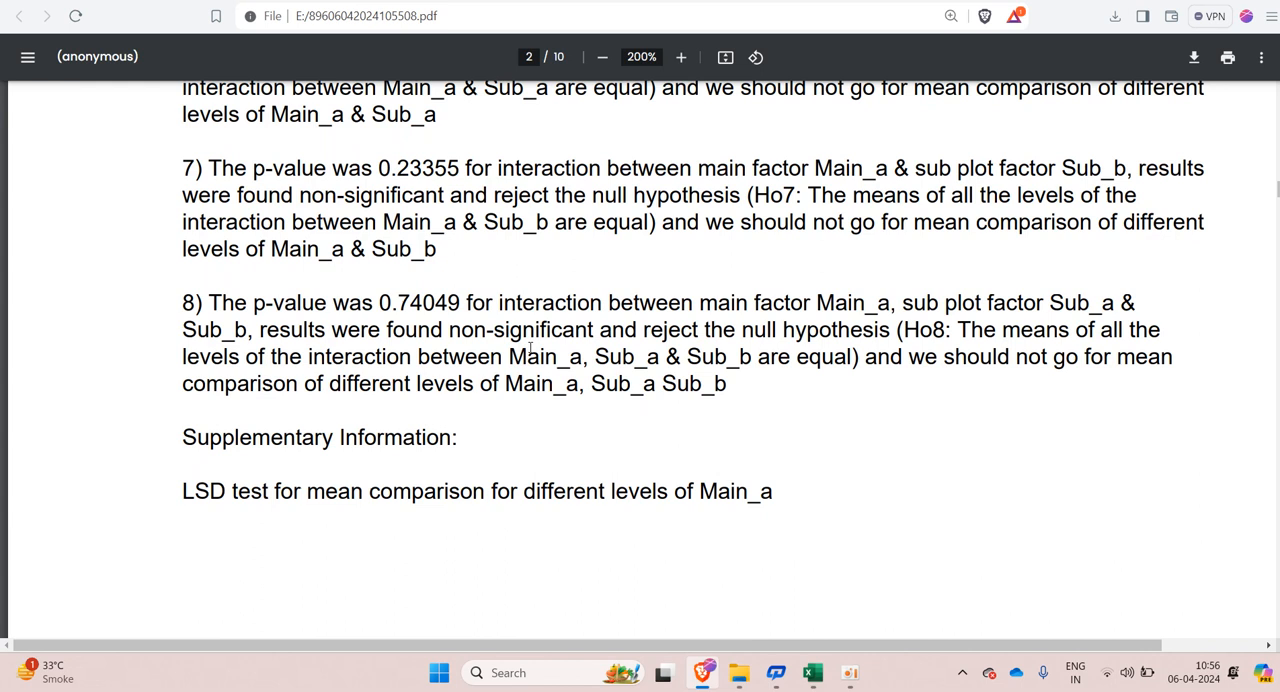
scroll(530, 347, down, 2)
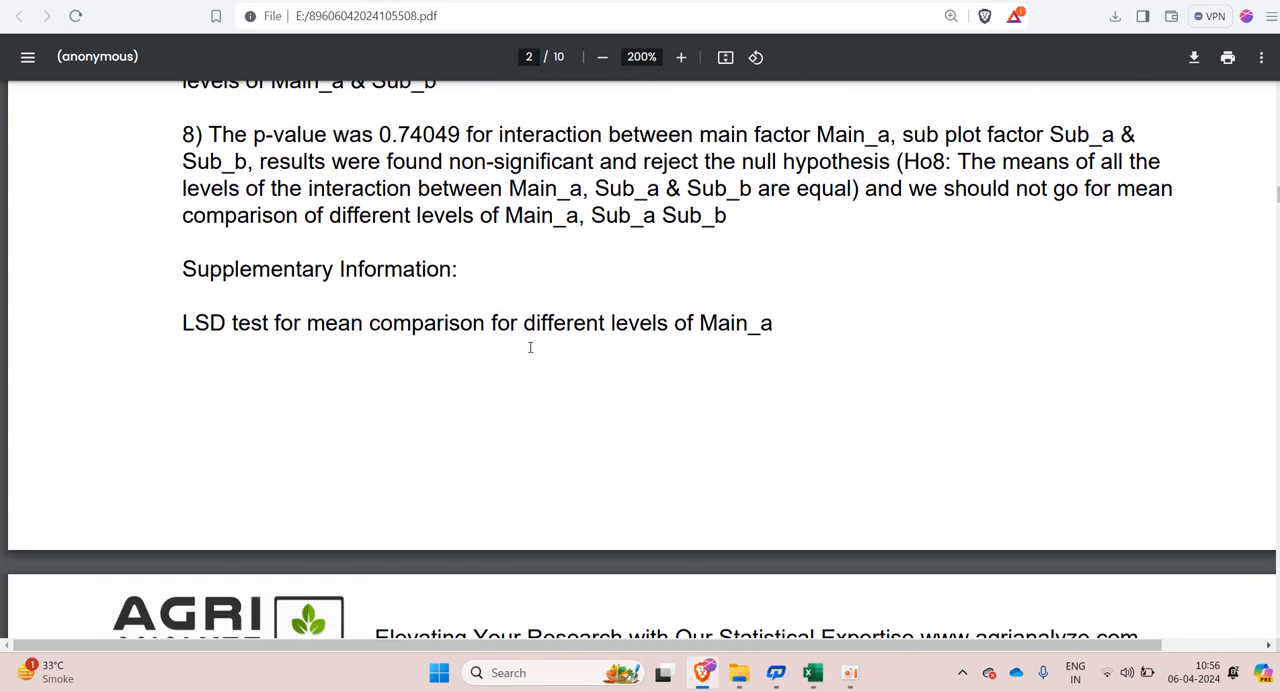